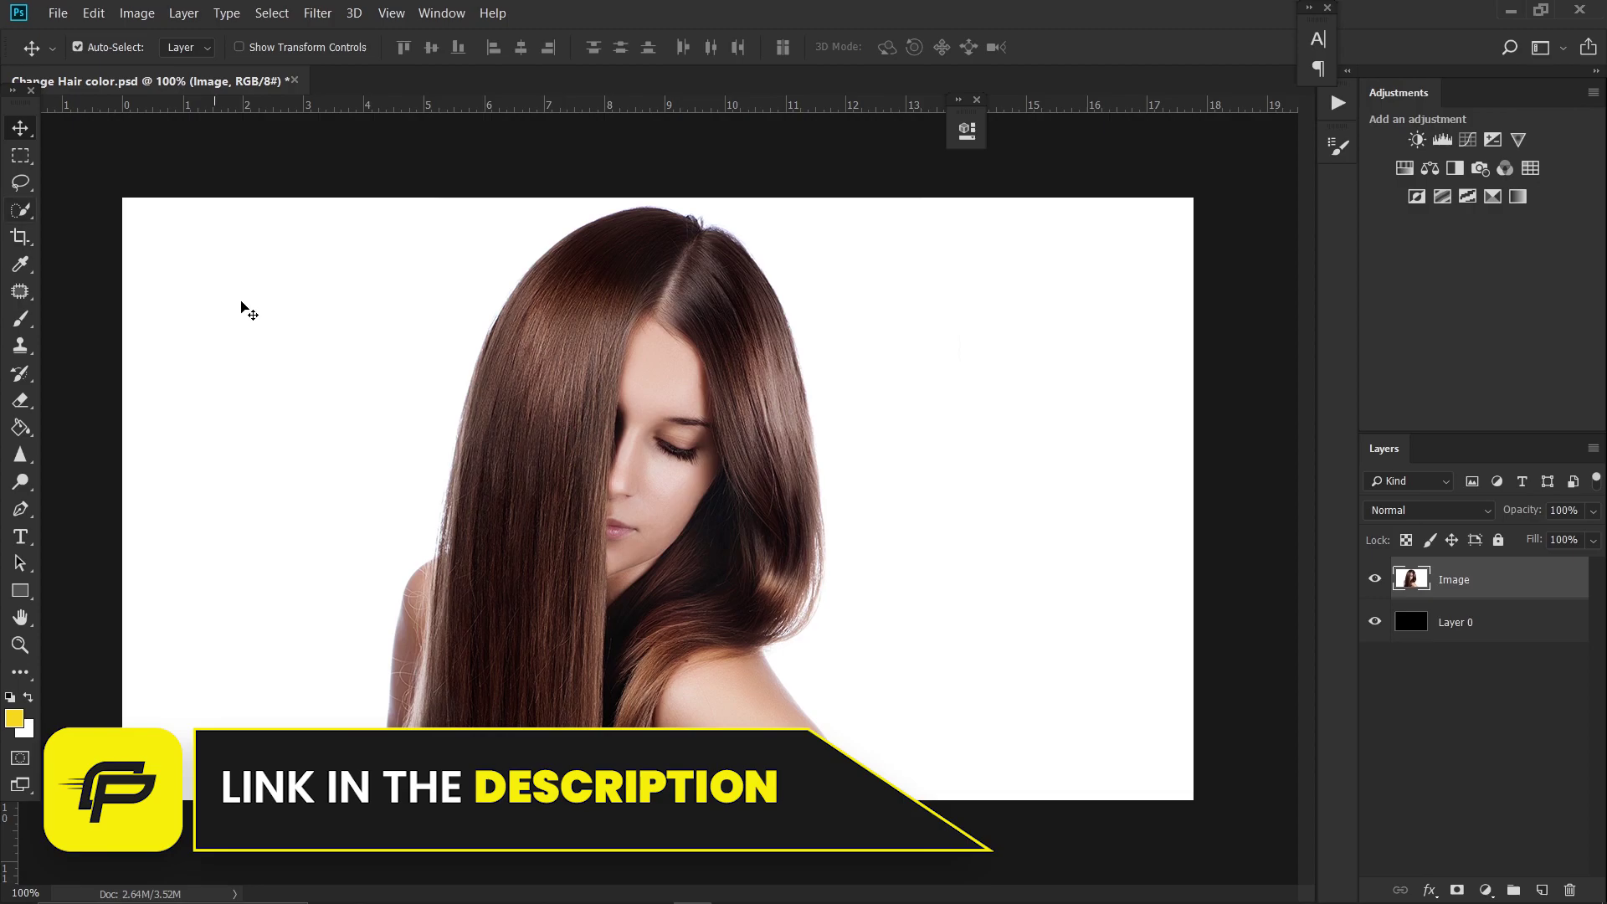
Select the woman's long brown hair with the Quick Selection Tool
click(23, 211)
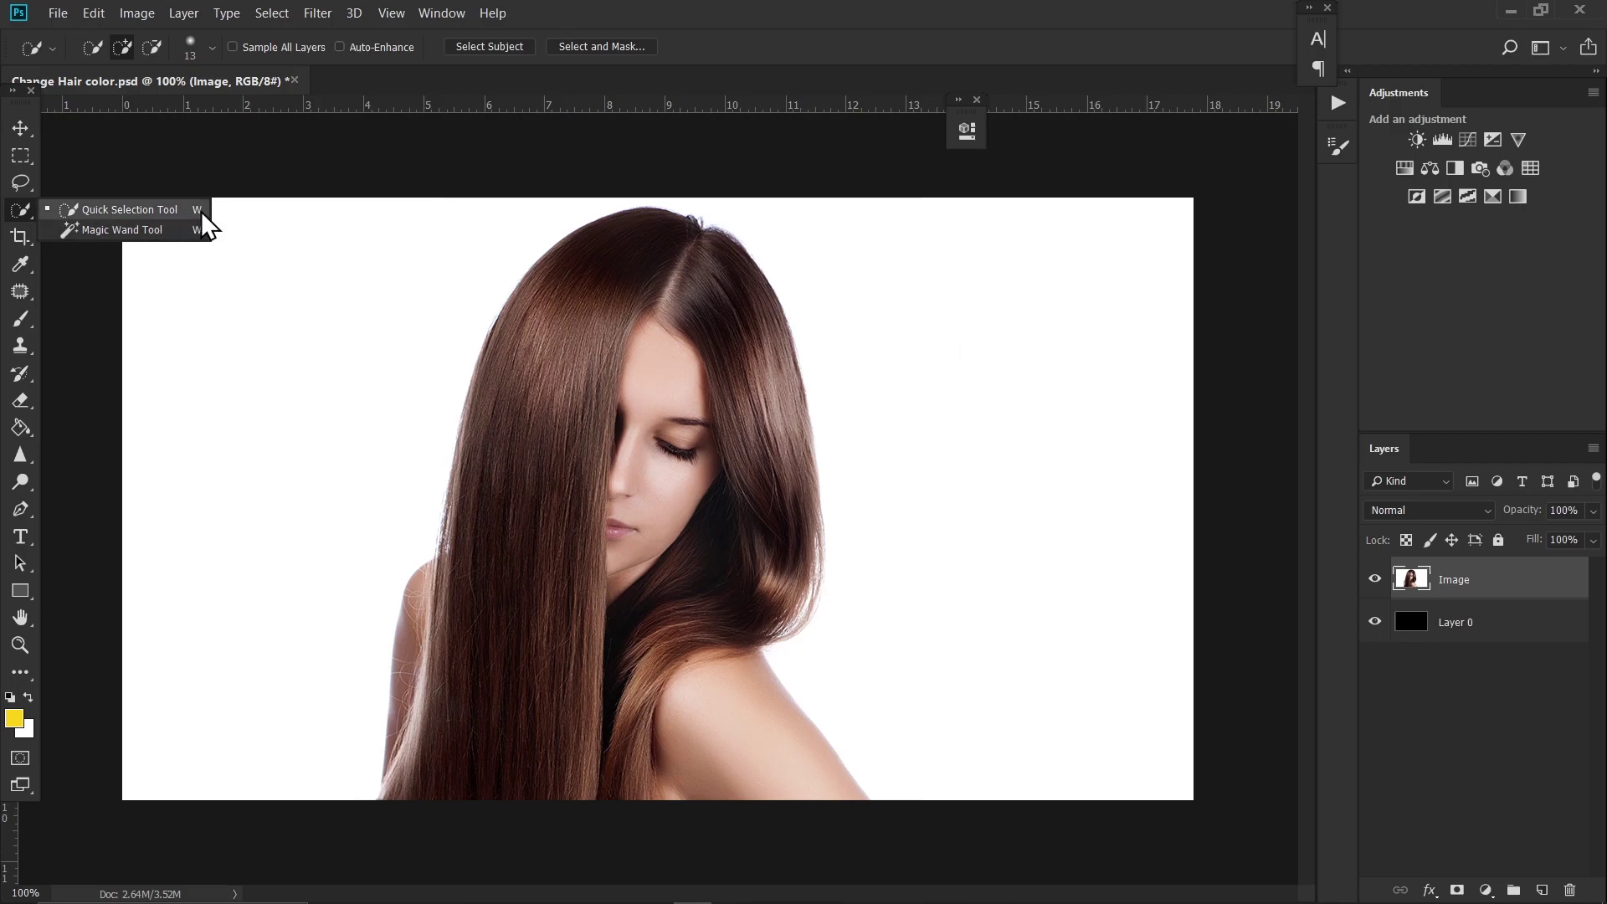
click(50, 214)
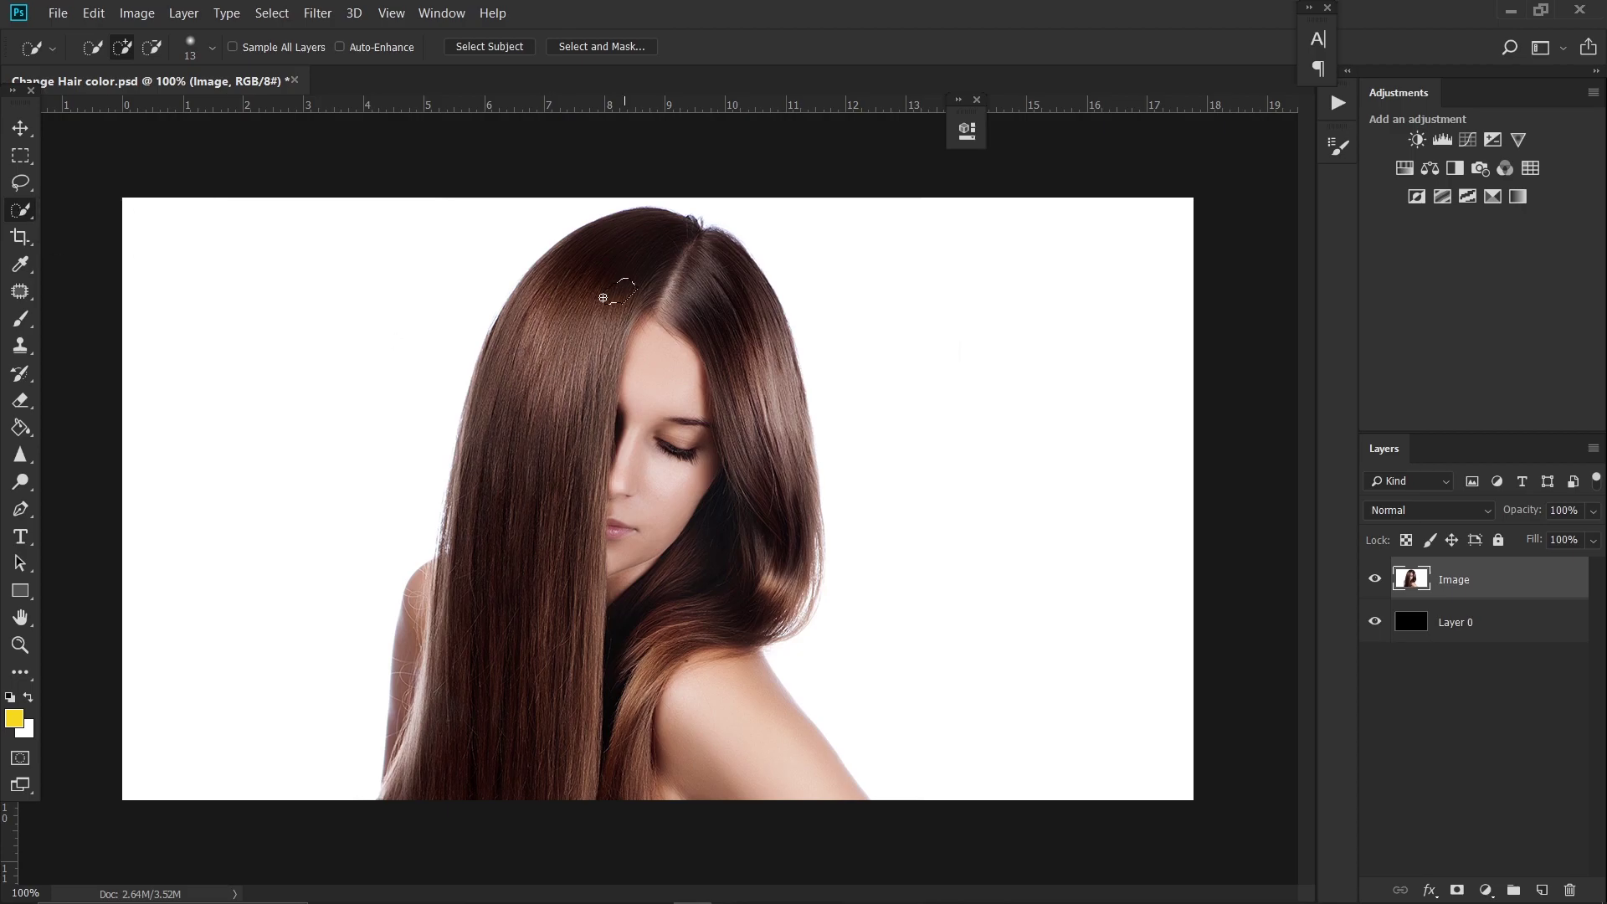
drag(603, 297, 498, 743)
drag(713, 287, 788, 607)
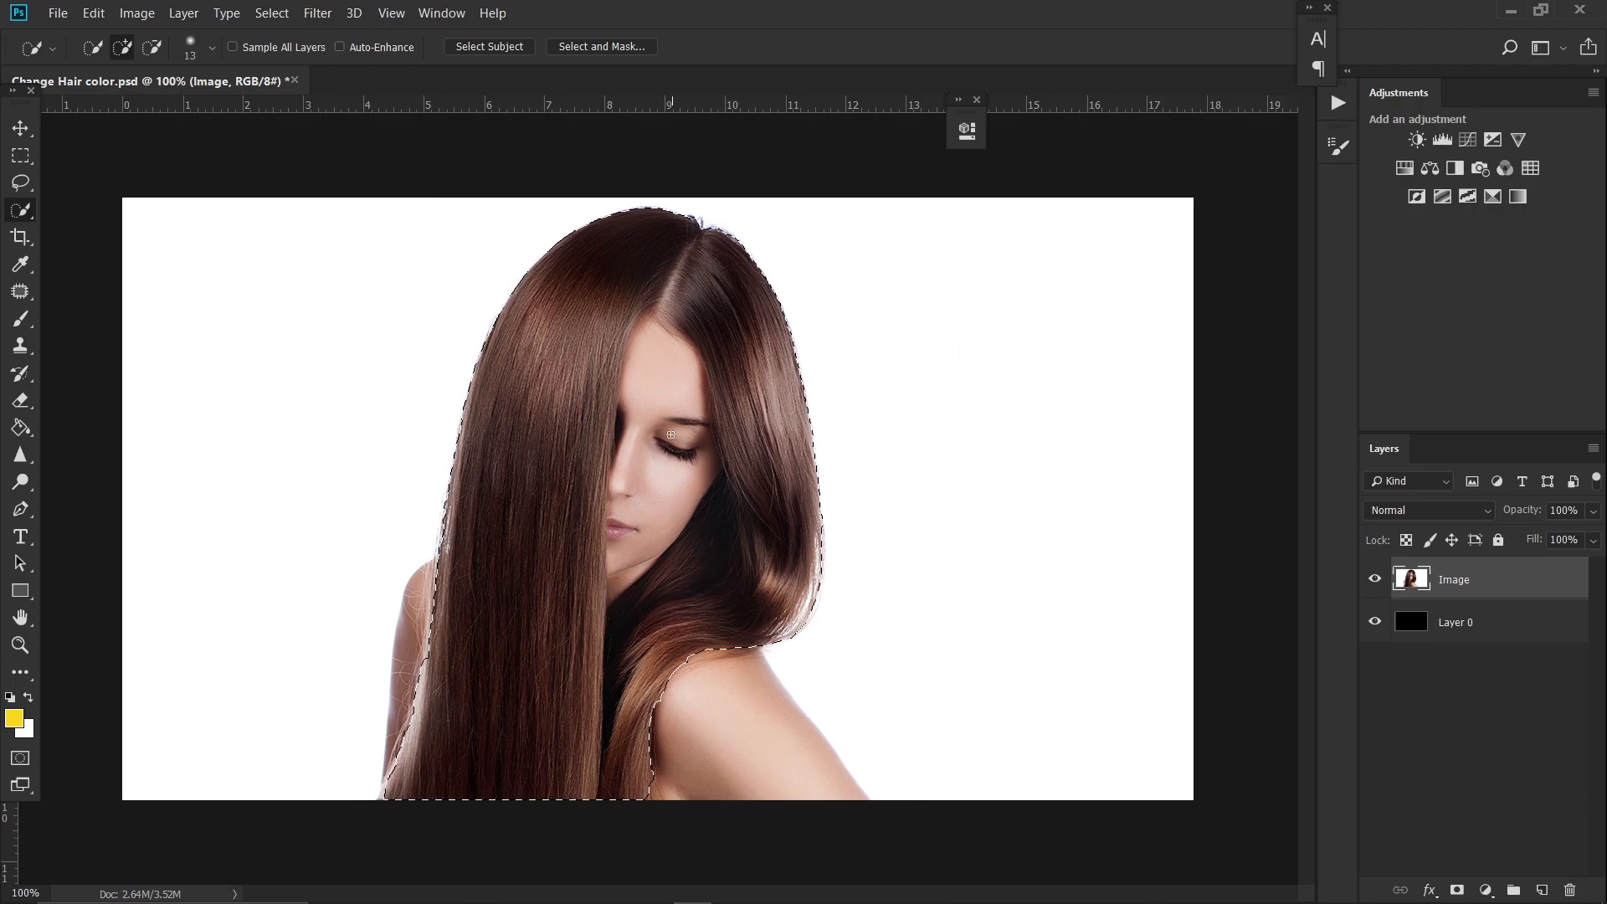
Subtract the face from the hair selection and refine the edge around it
key(alt)
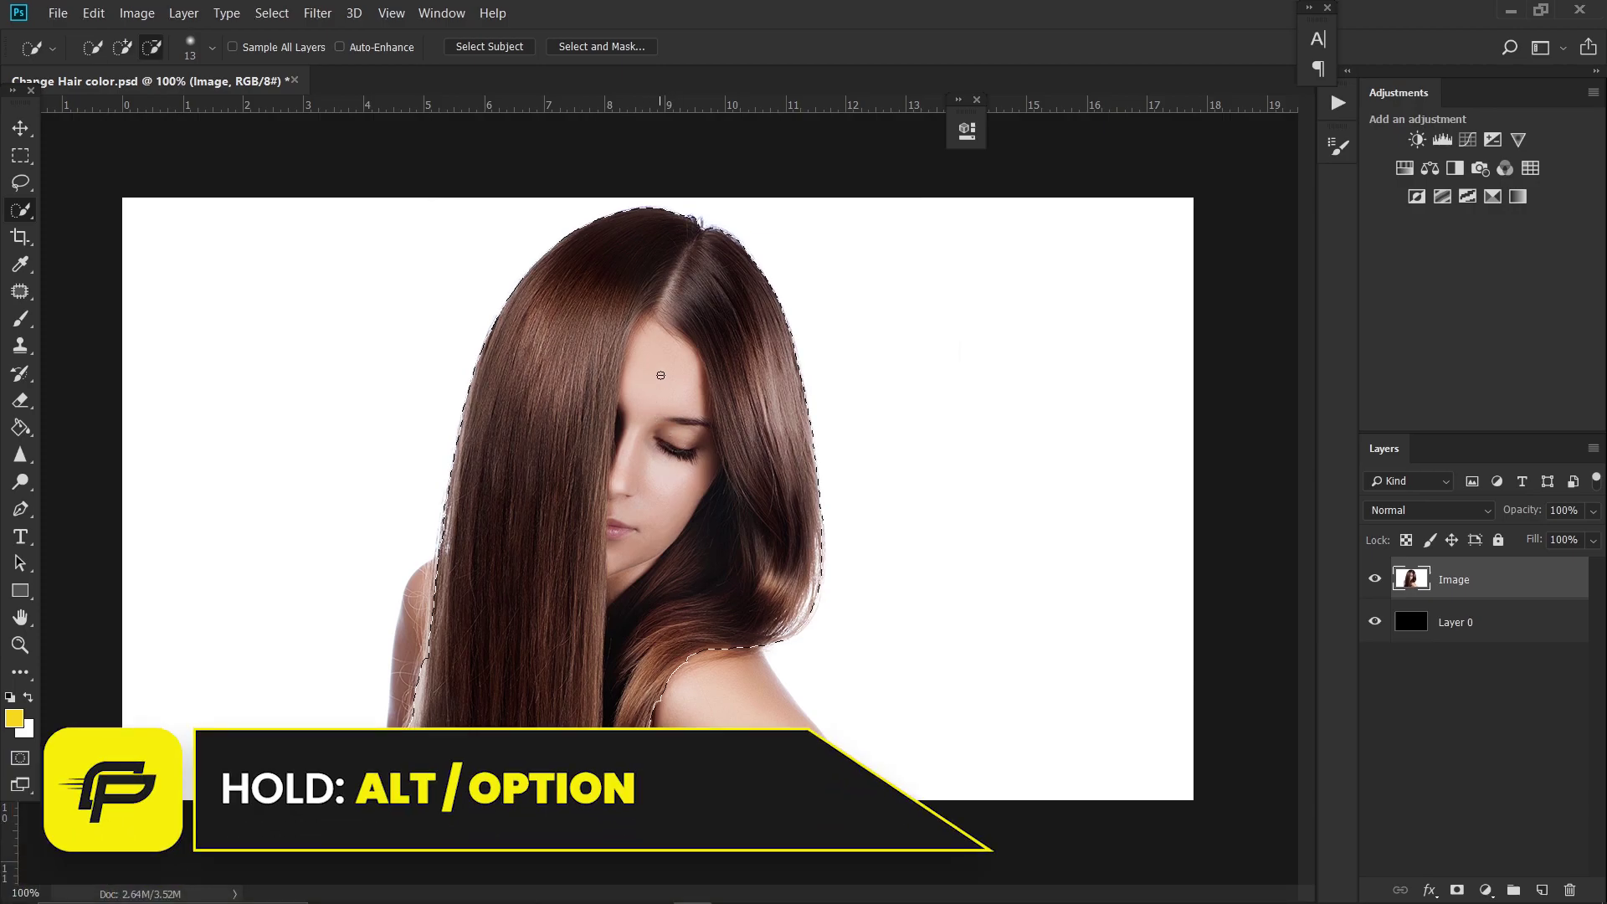
mouse_move(660, 382)
mouse_down()
mouse_move(615, 571)
mouse_move(596, 531)
mouse_up()
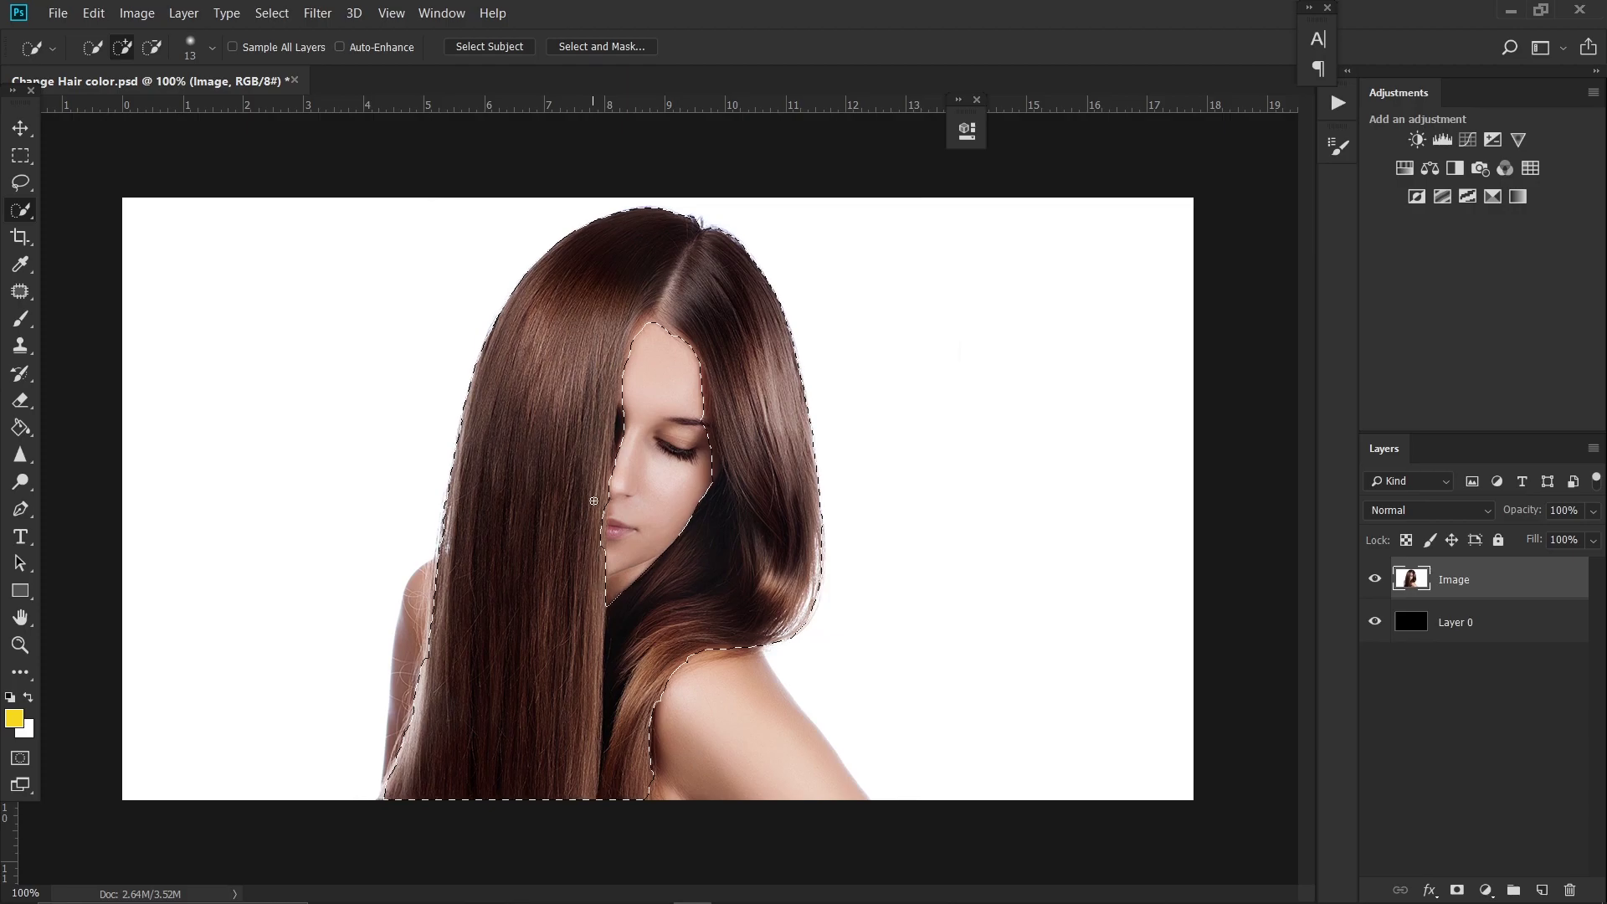
drag(595, 531, 632, 416)
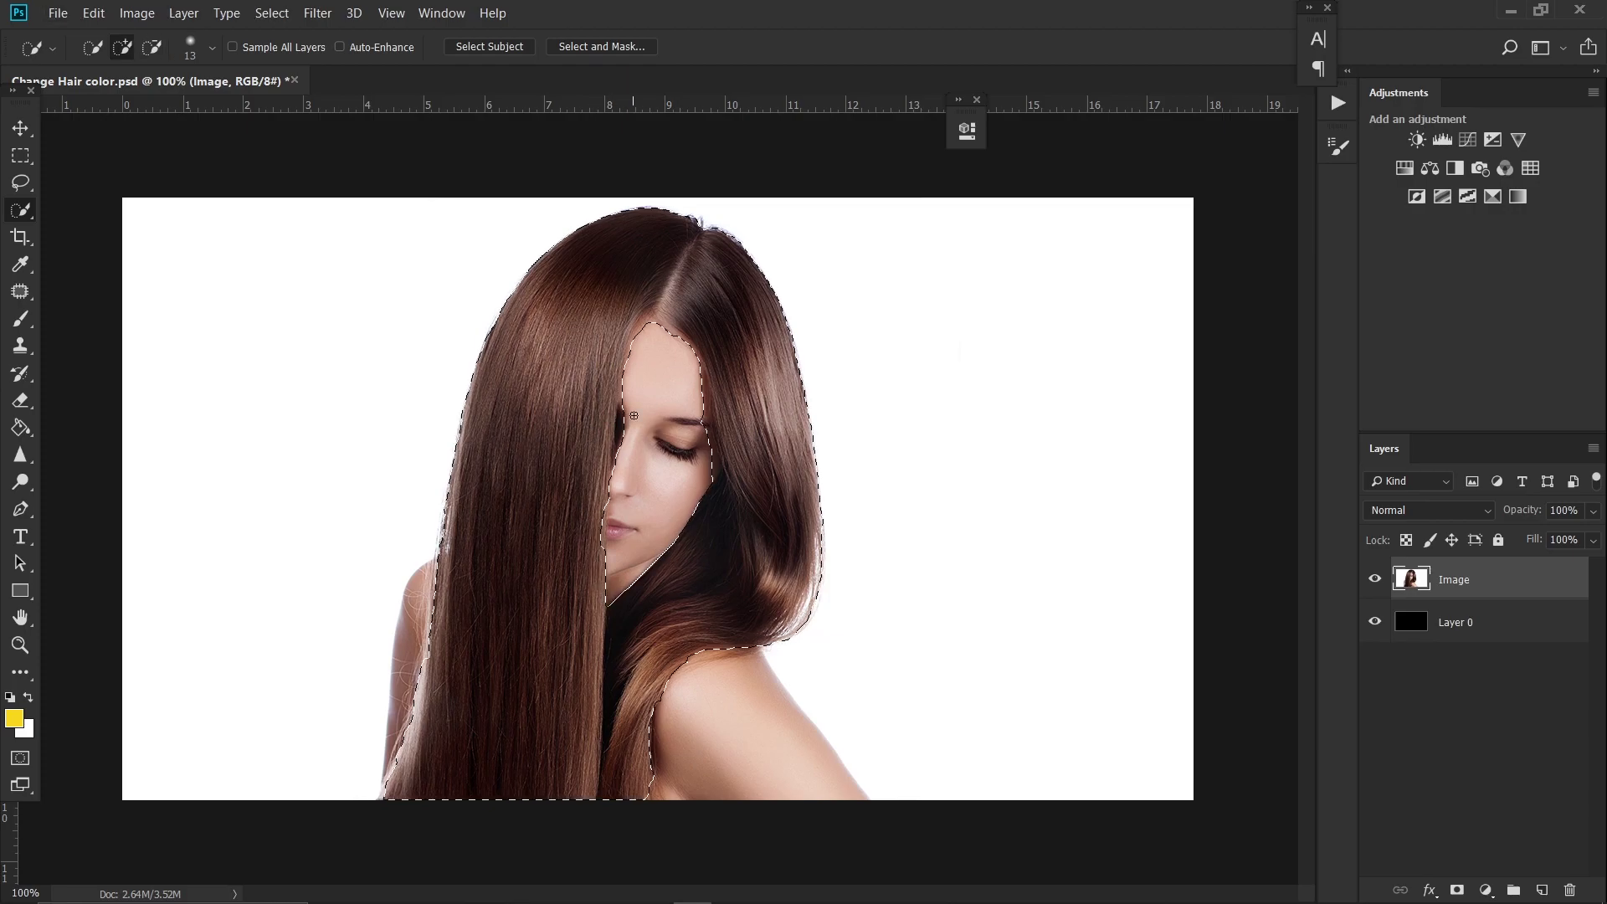
Copy the hair onto Layer 1 via Layer Via Copy and reload Layer 1's selection
right_click(569, 424)
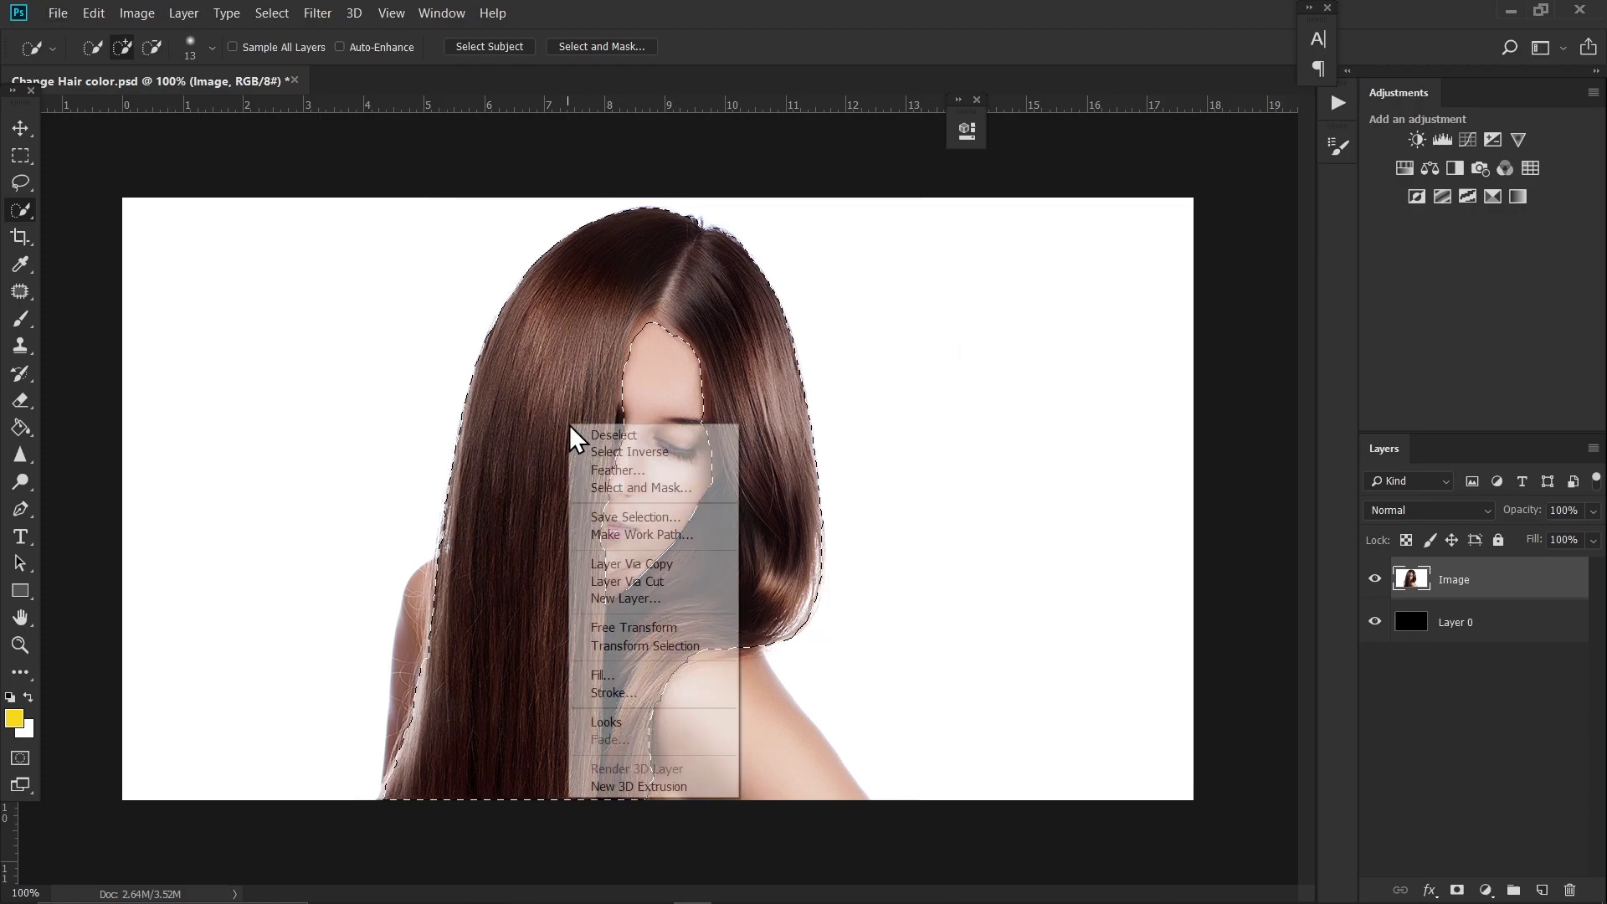
click(639, 565)
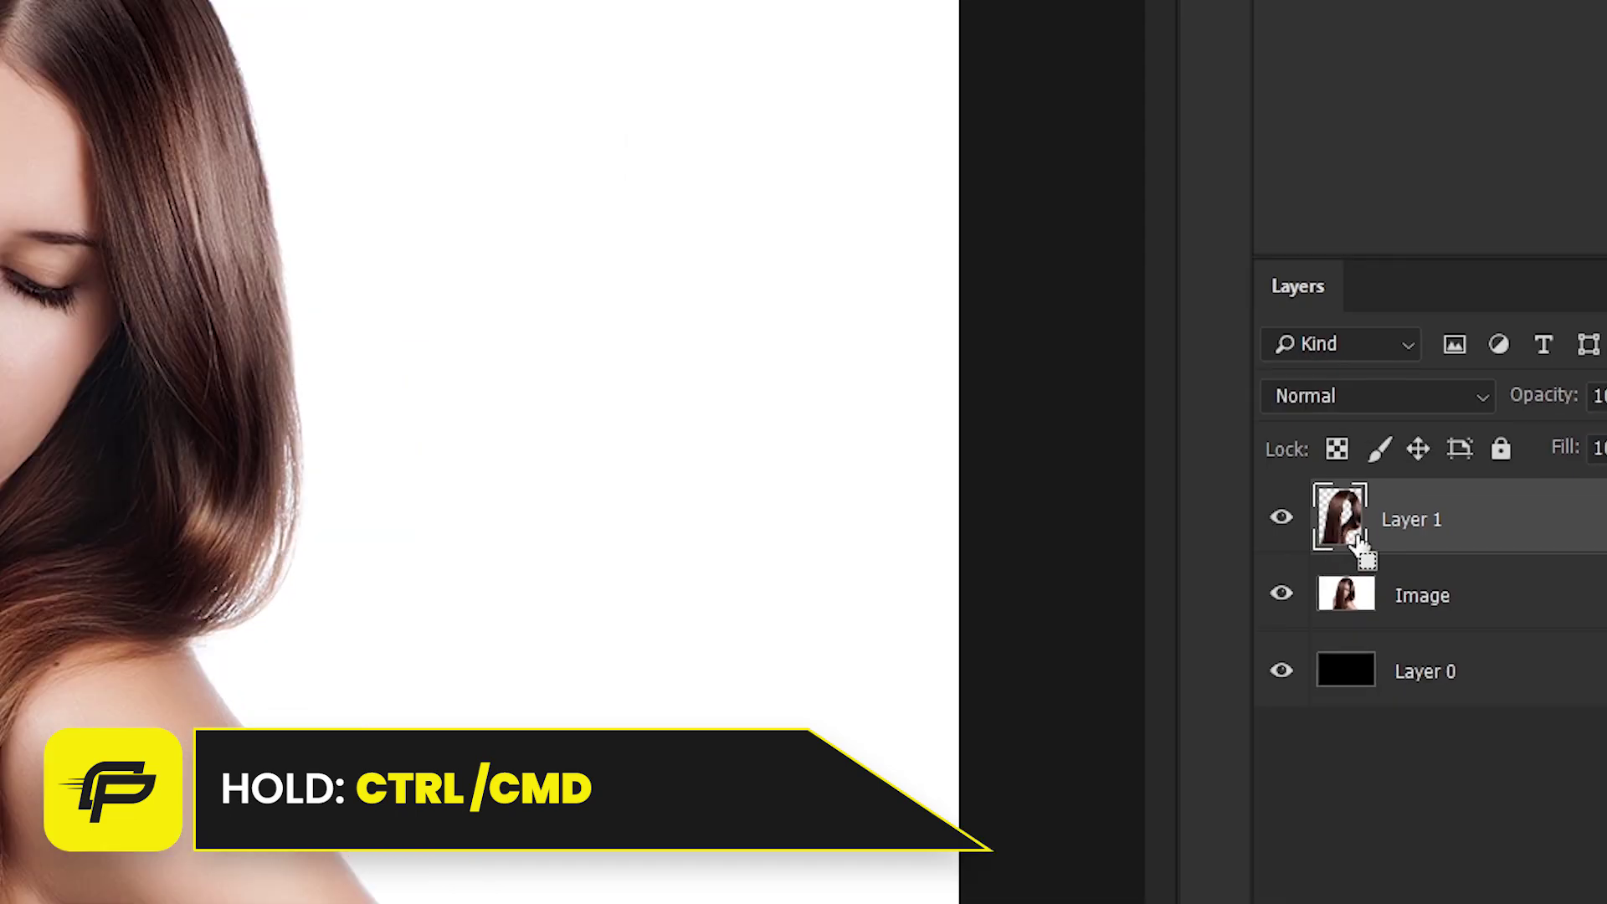
ctrl+click(1350, 534)
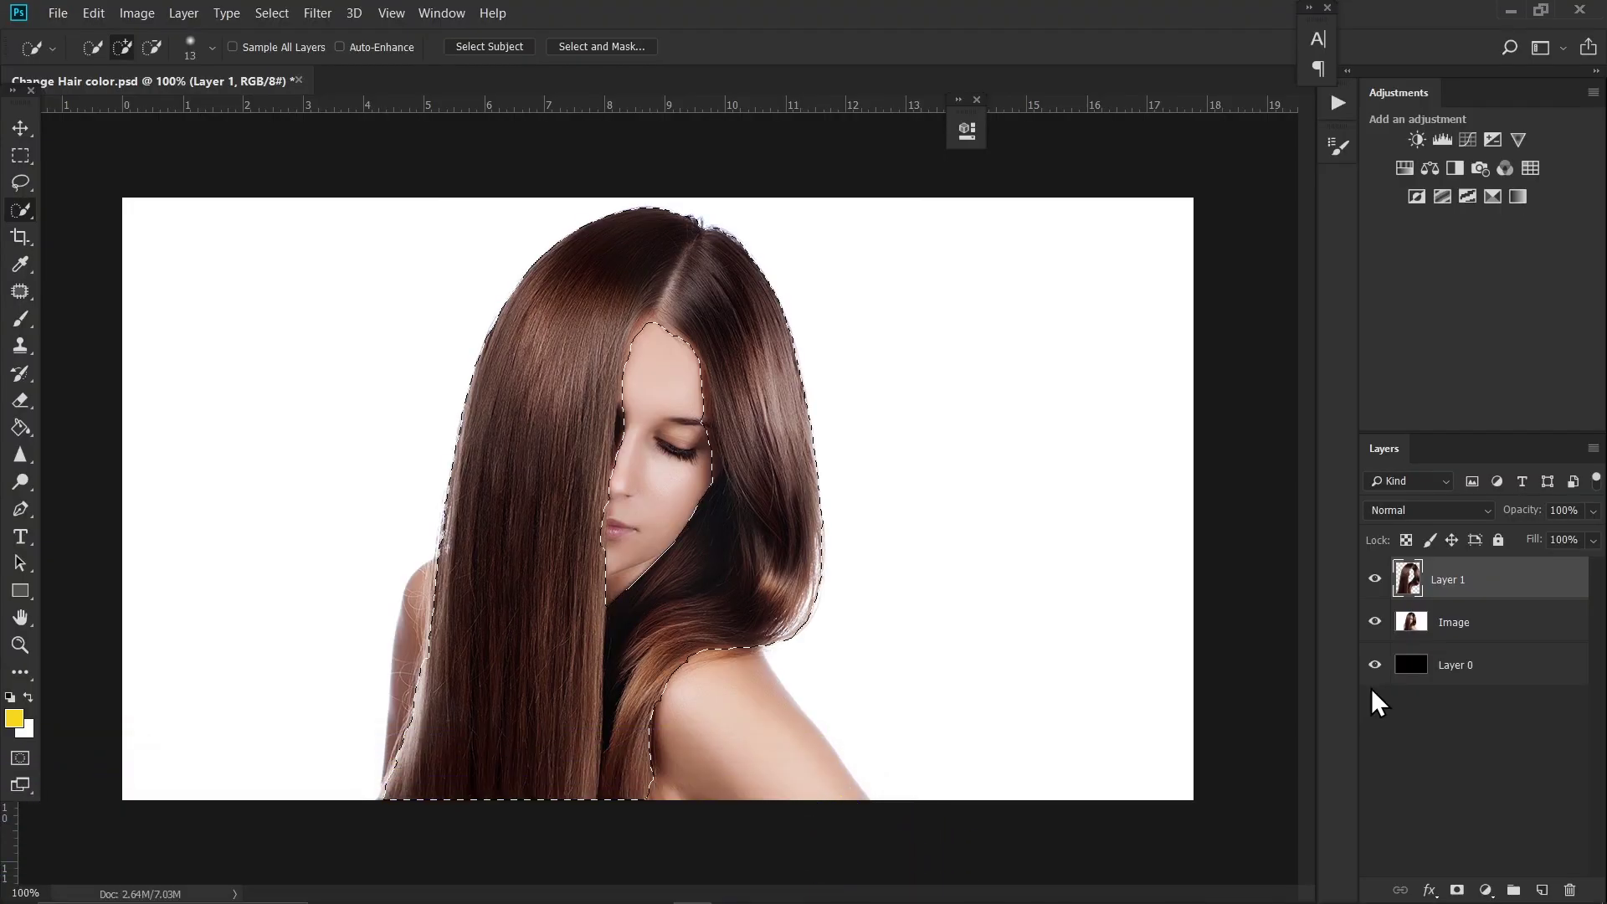
click(1485, 891)
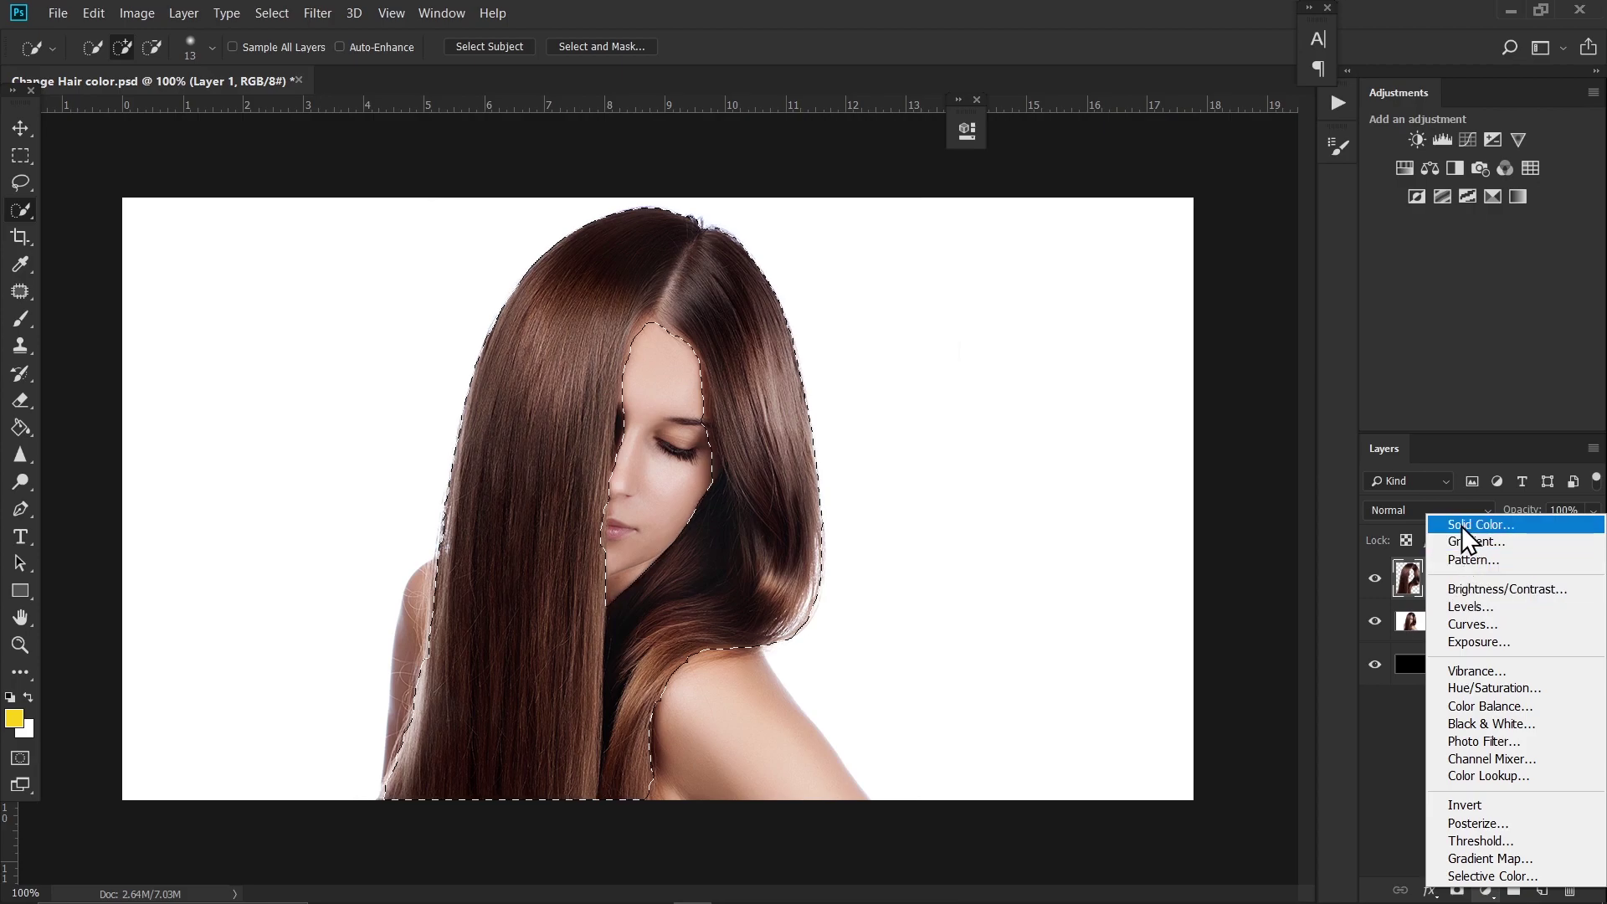
Add a red (ff0000) Solid Color fill layer over the hair, blended as Soft Light
click(1461, 526)
drag(1067, 731, 1069, 497)
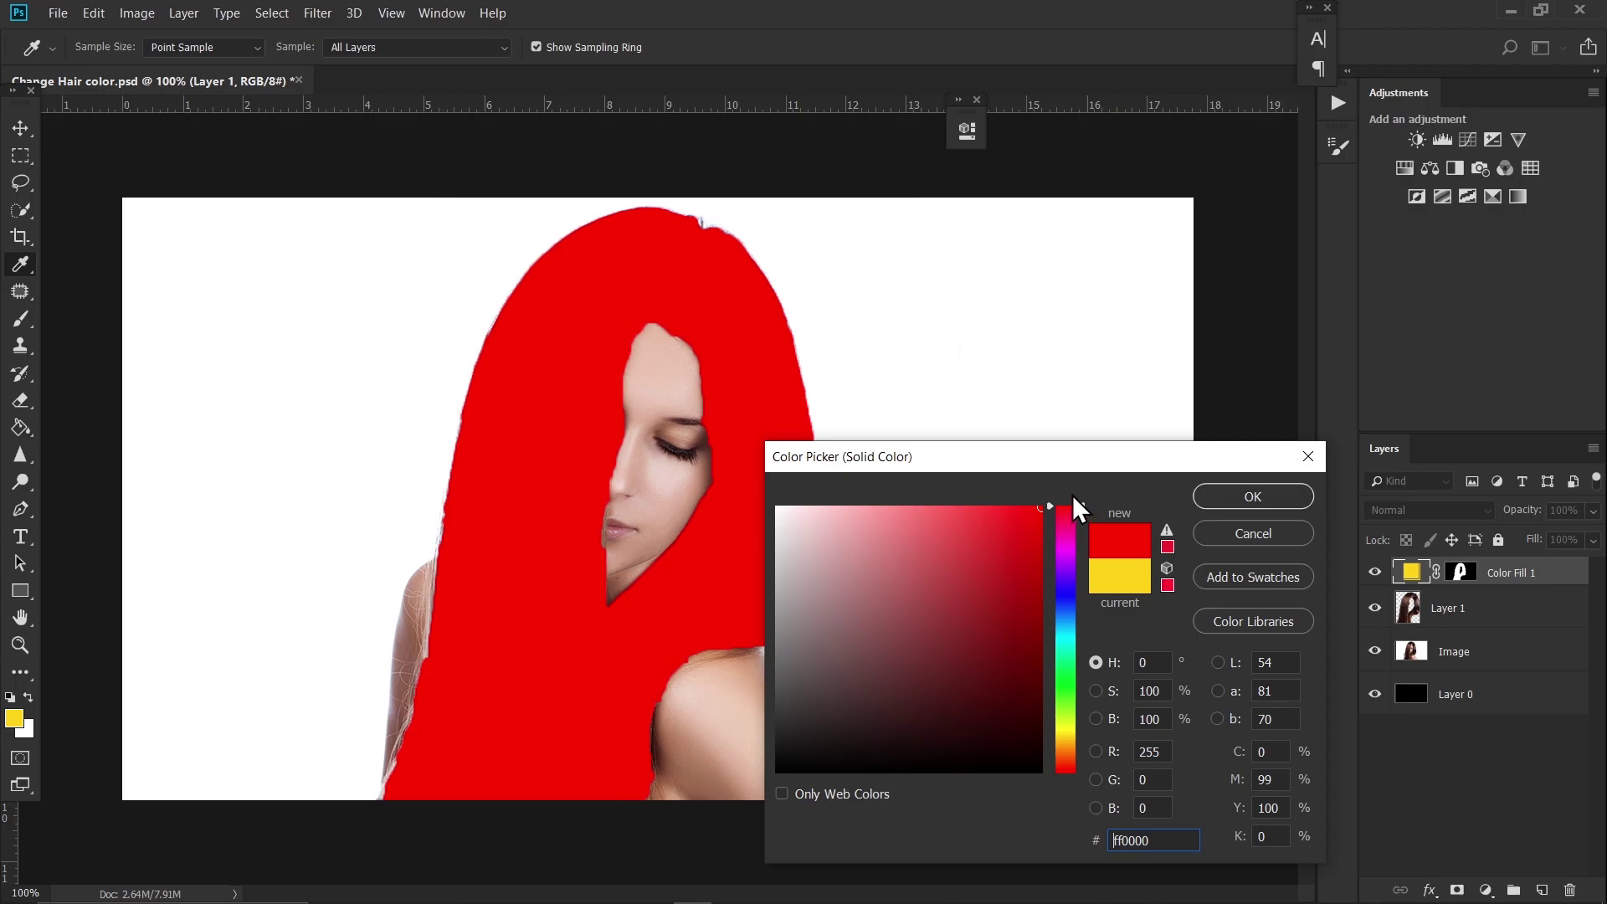
click(1280, 496)
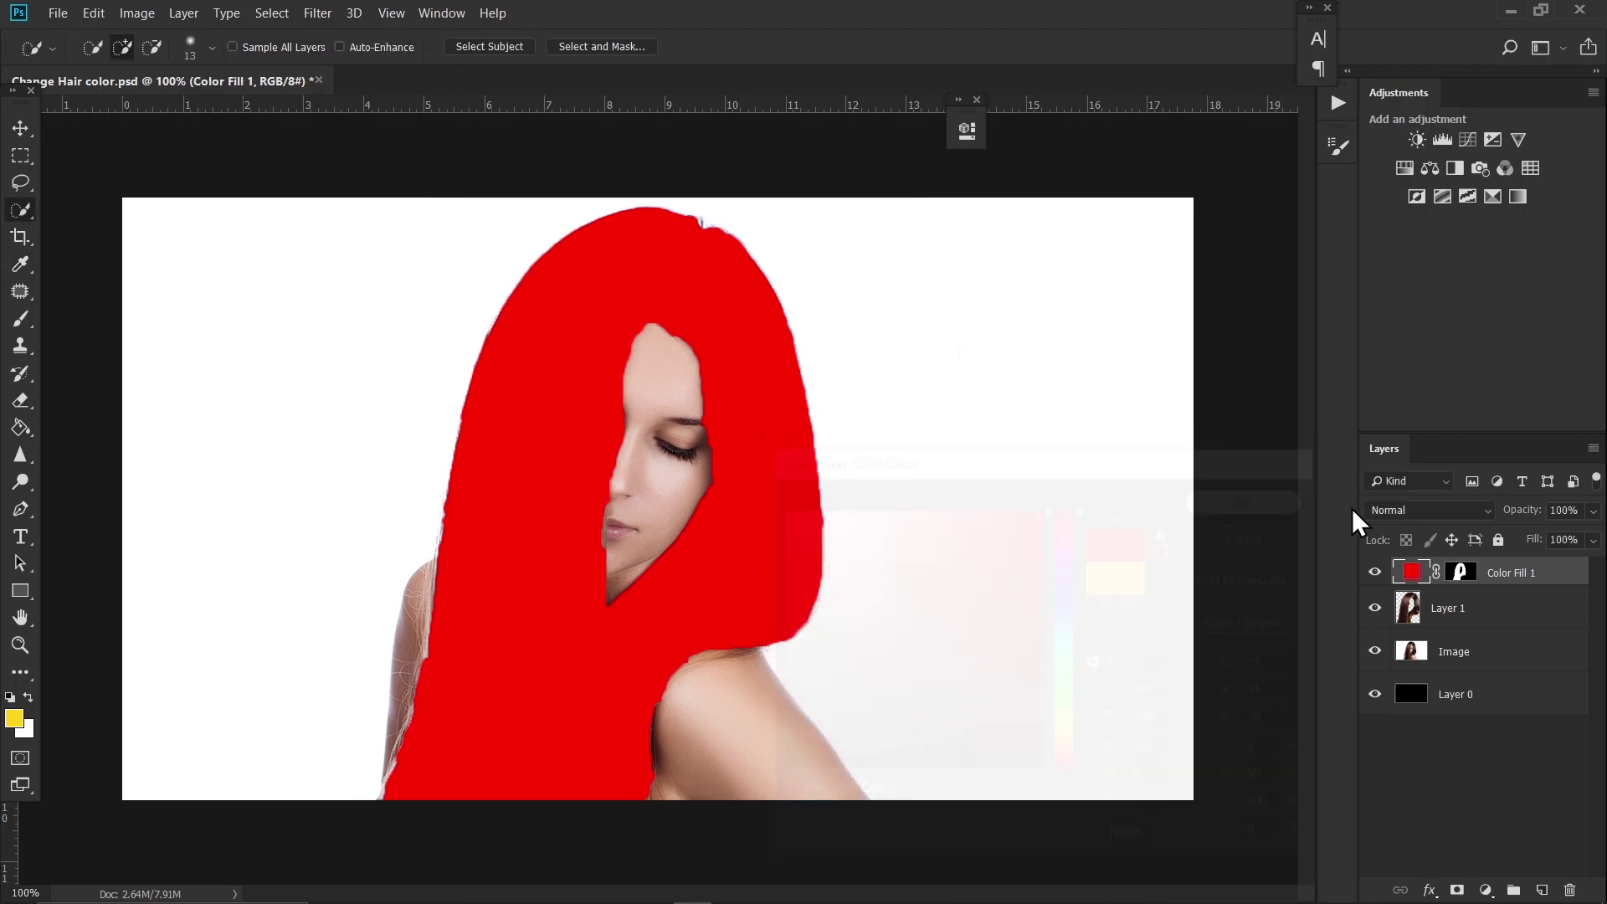
click(1450, 515)
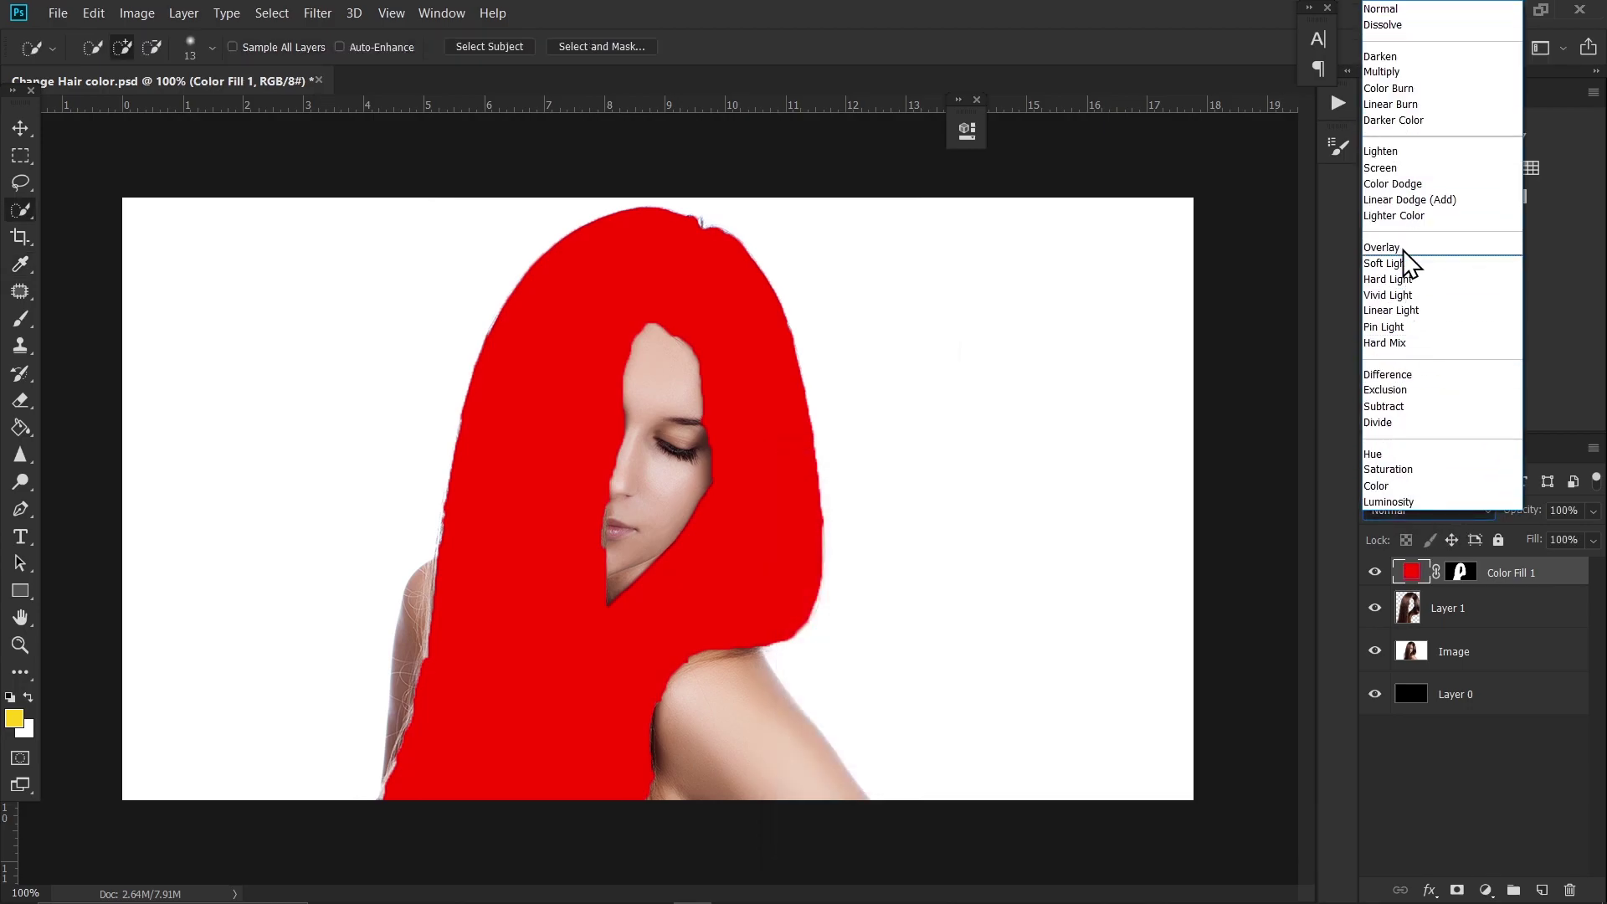
click(1414, 268)
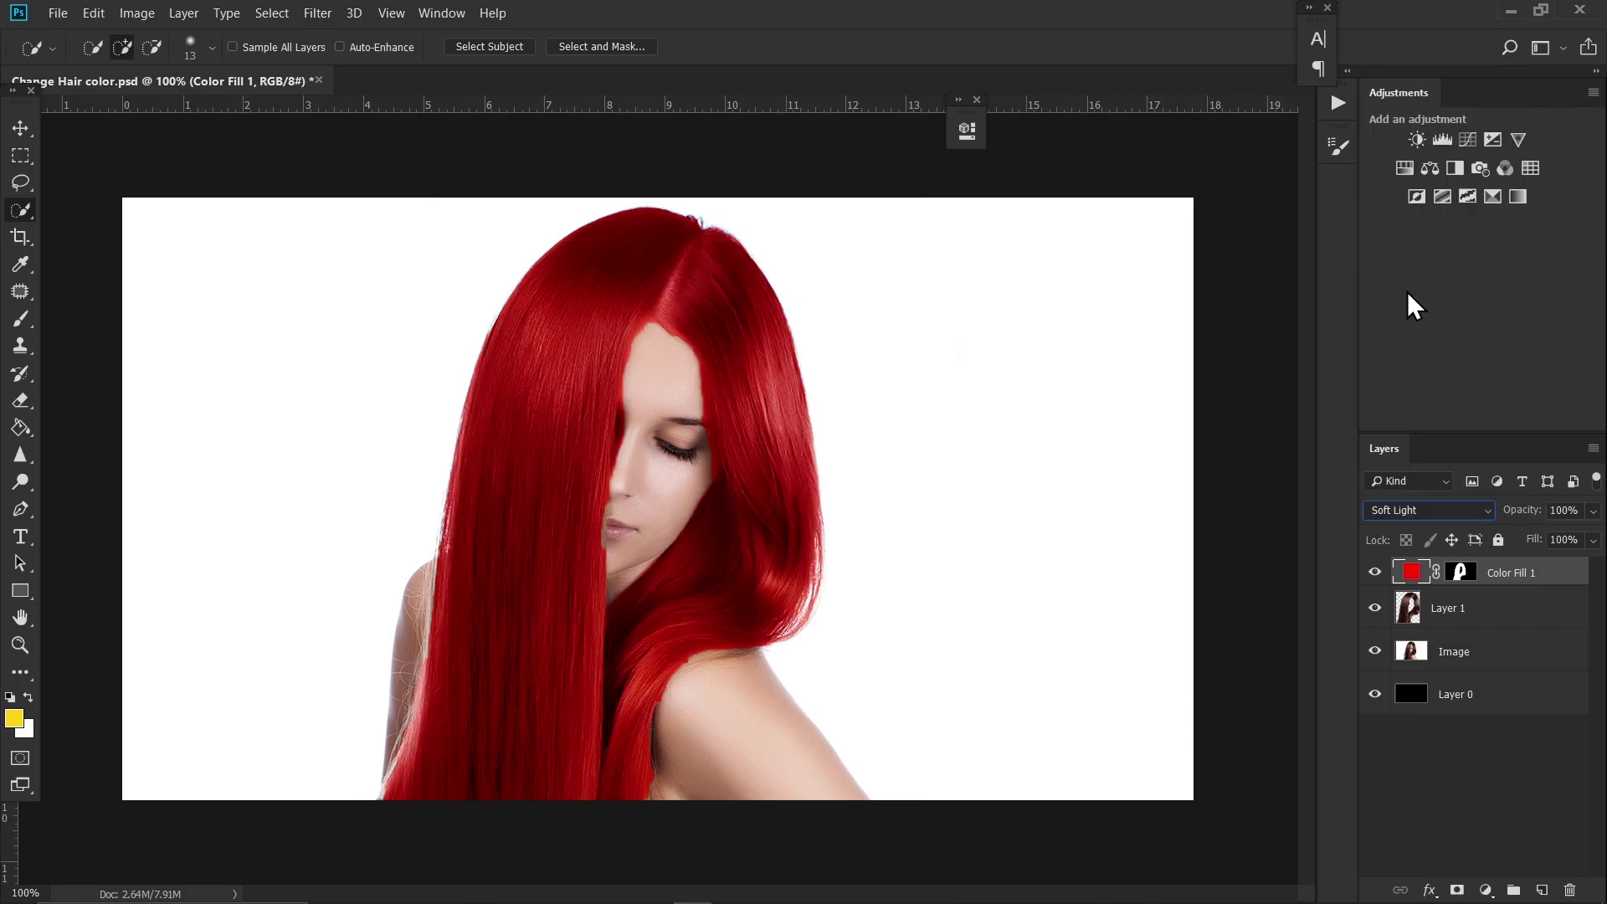
click(21, 645)
Zoom in to inspect the hair edges around the face, then zoom back out
click(643, 421)
click(581, 568)
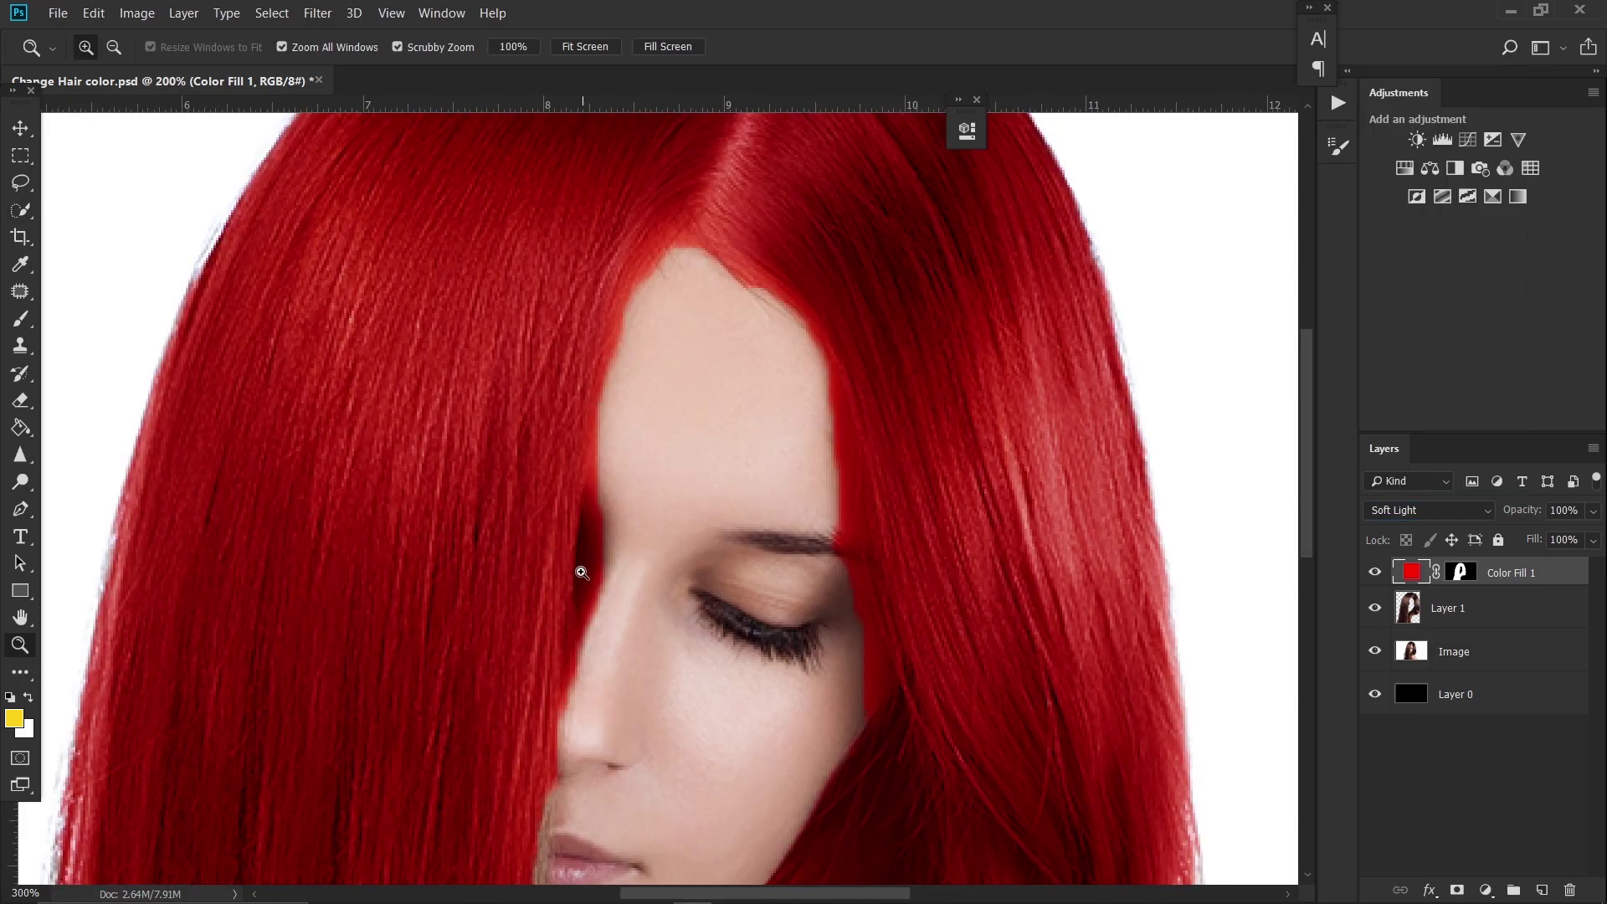
right_click(582, 572)
click(628, 604)
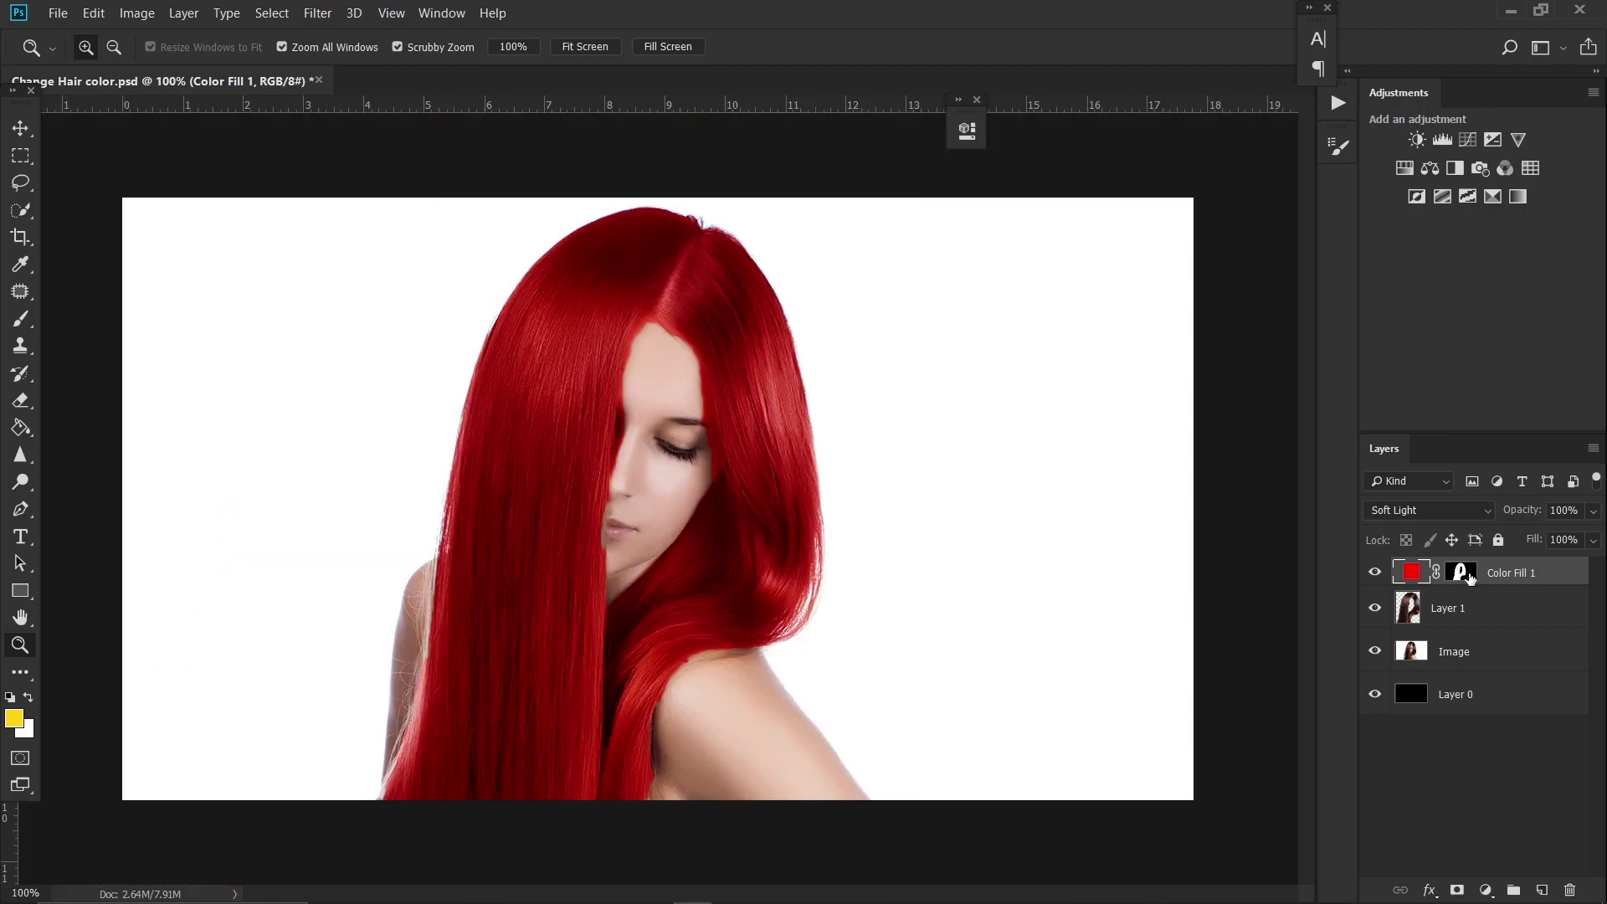
Feather the Color Fill 1 mask by 2.8 px in Select and Mask
double_click(1459, 572)
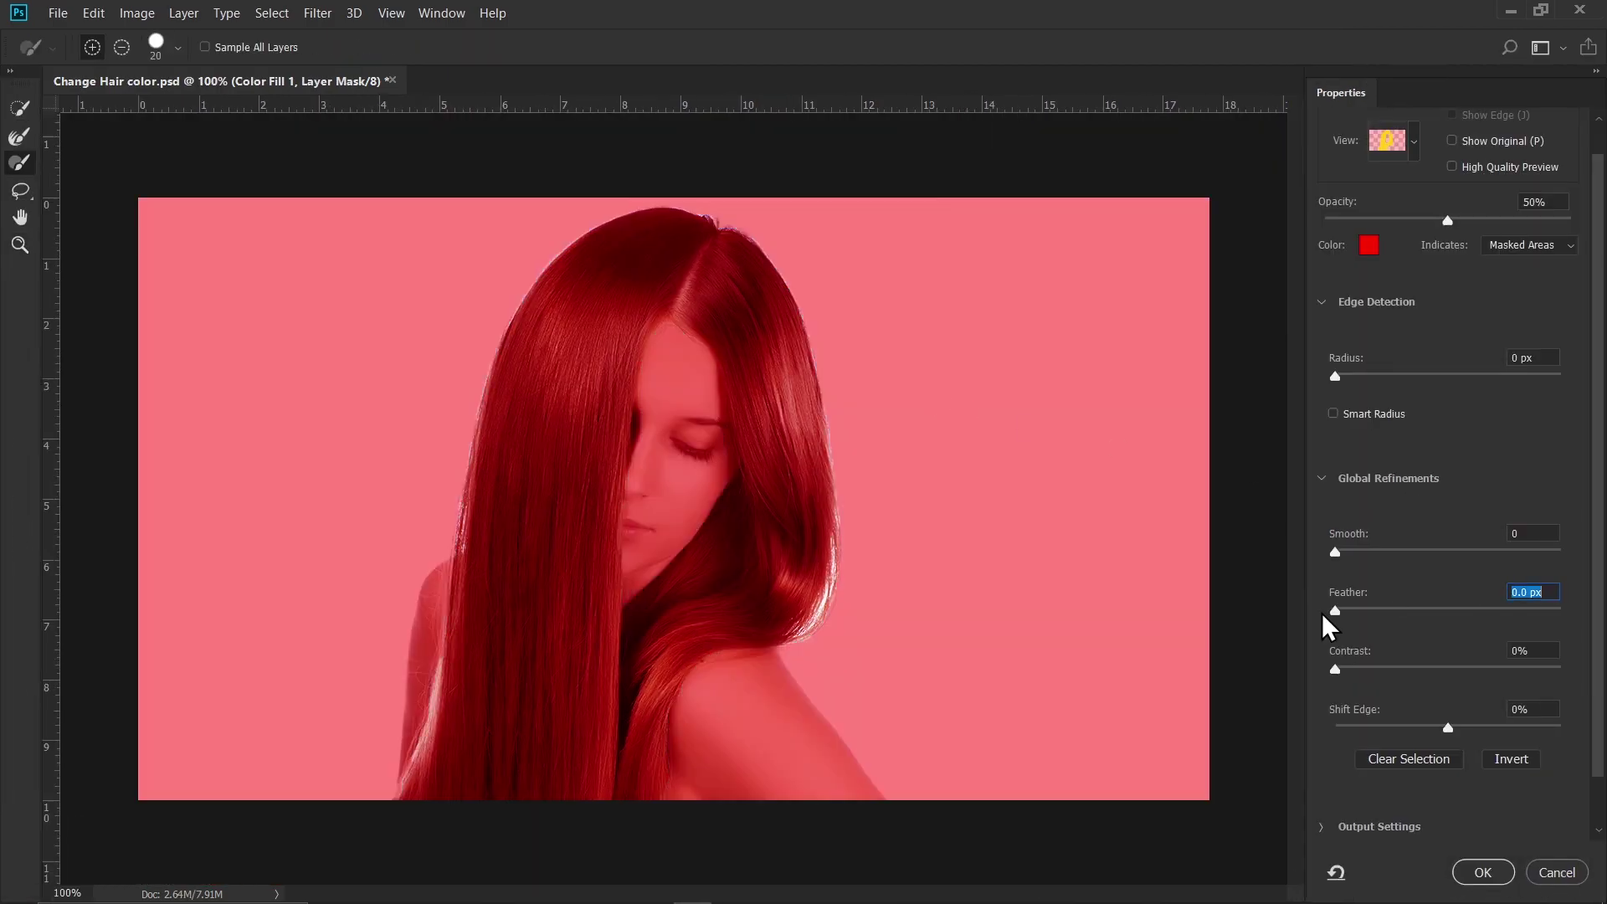
drag(1335, 611, 1372, 615)
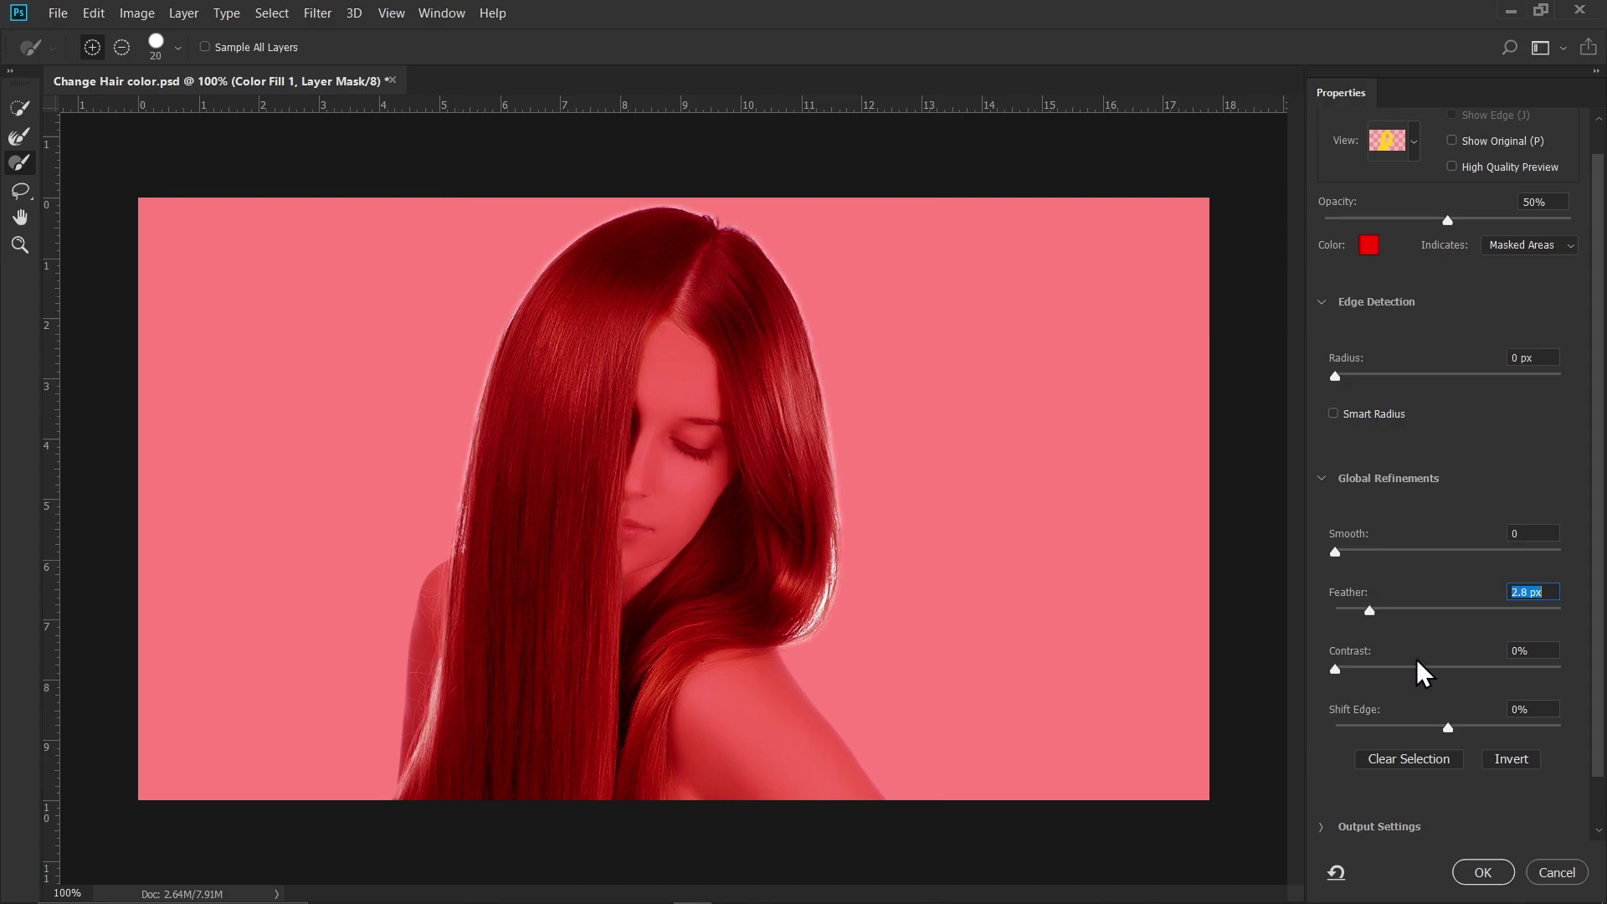
click(1483, 872)
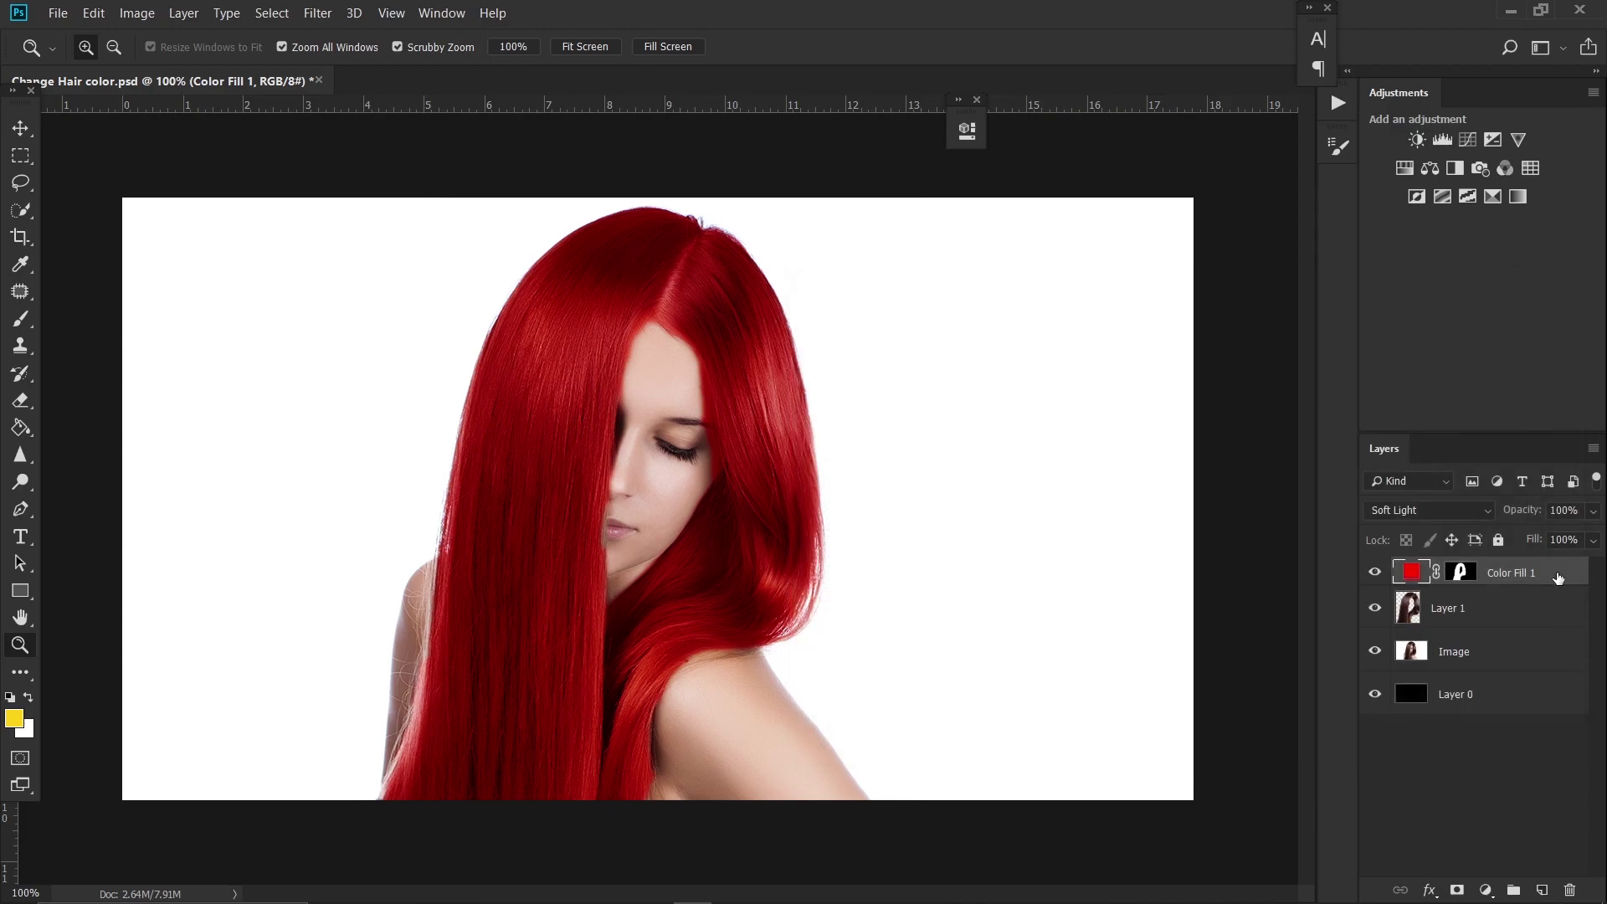
double_click(1557, 577)
Split the fill's This Layer black Blend If slider to 46/100 to spare dark hair tones
click(1526, 358)
click(1431, 890)
click(1448, 682)
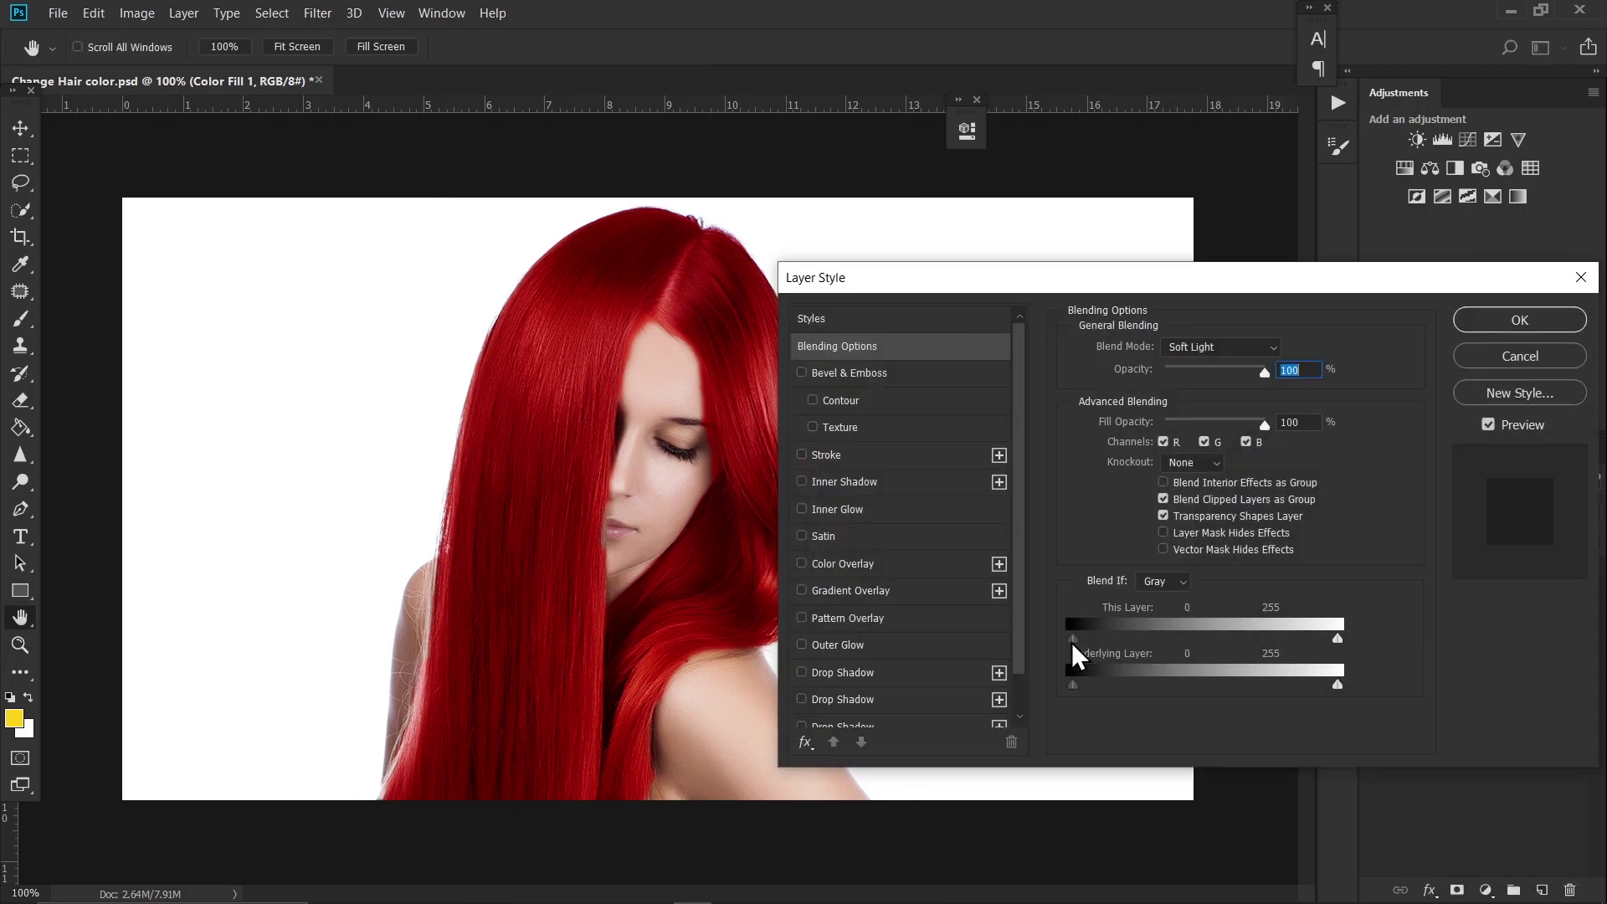
drag(1074, 641, 1124, 641)
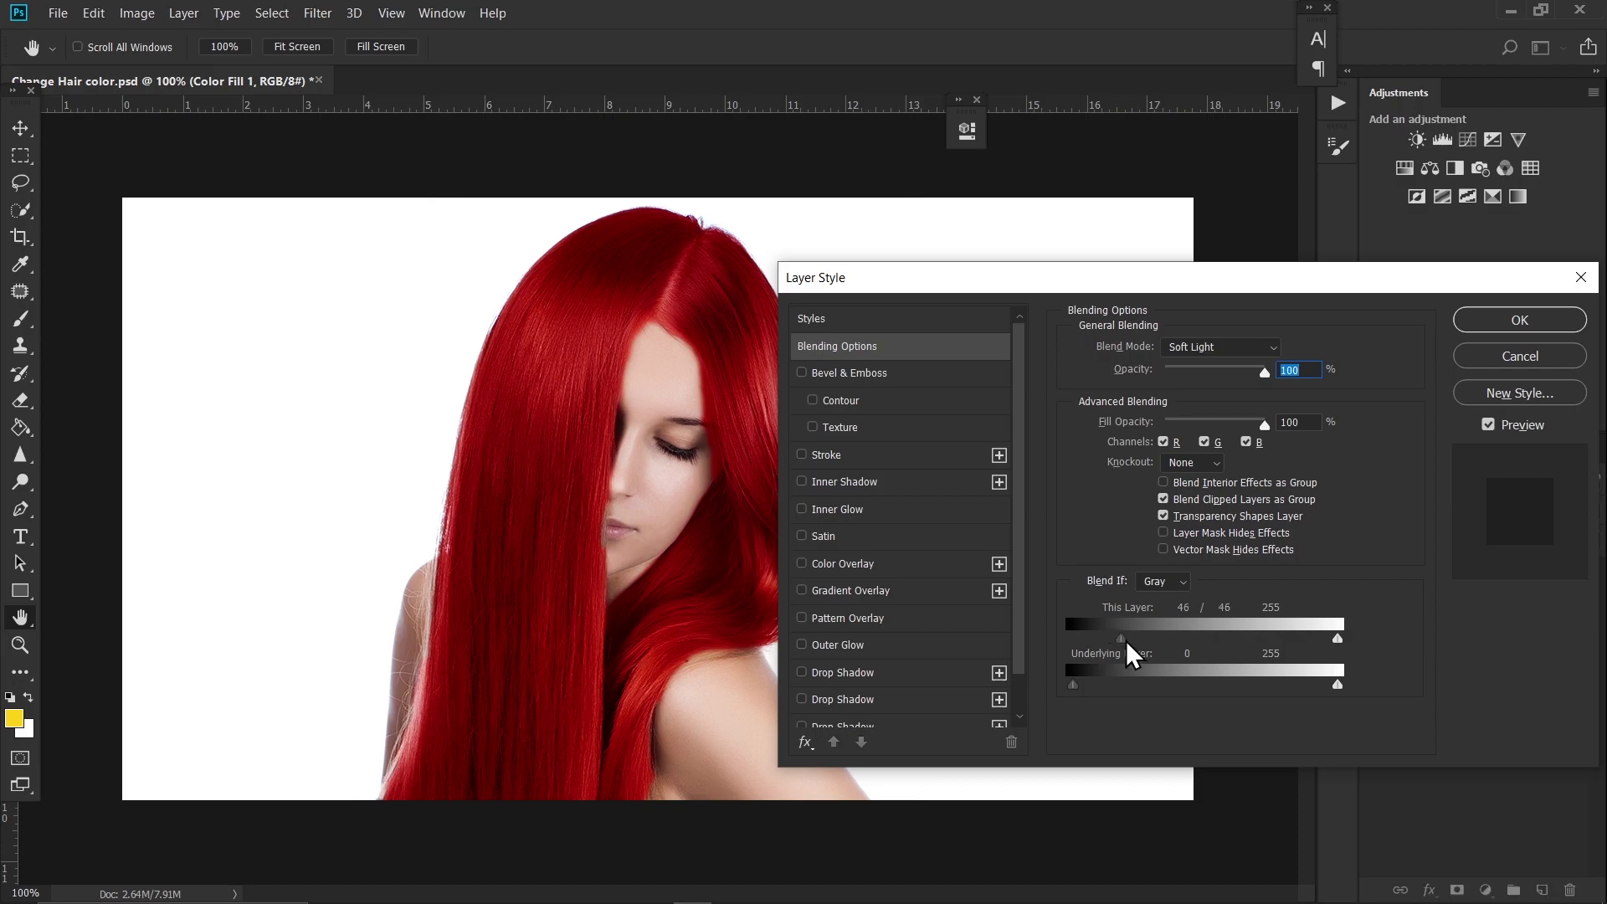
drag(1126, 642, 1180, 662)
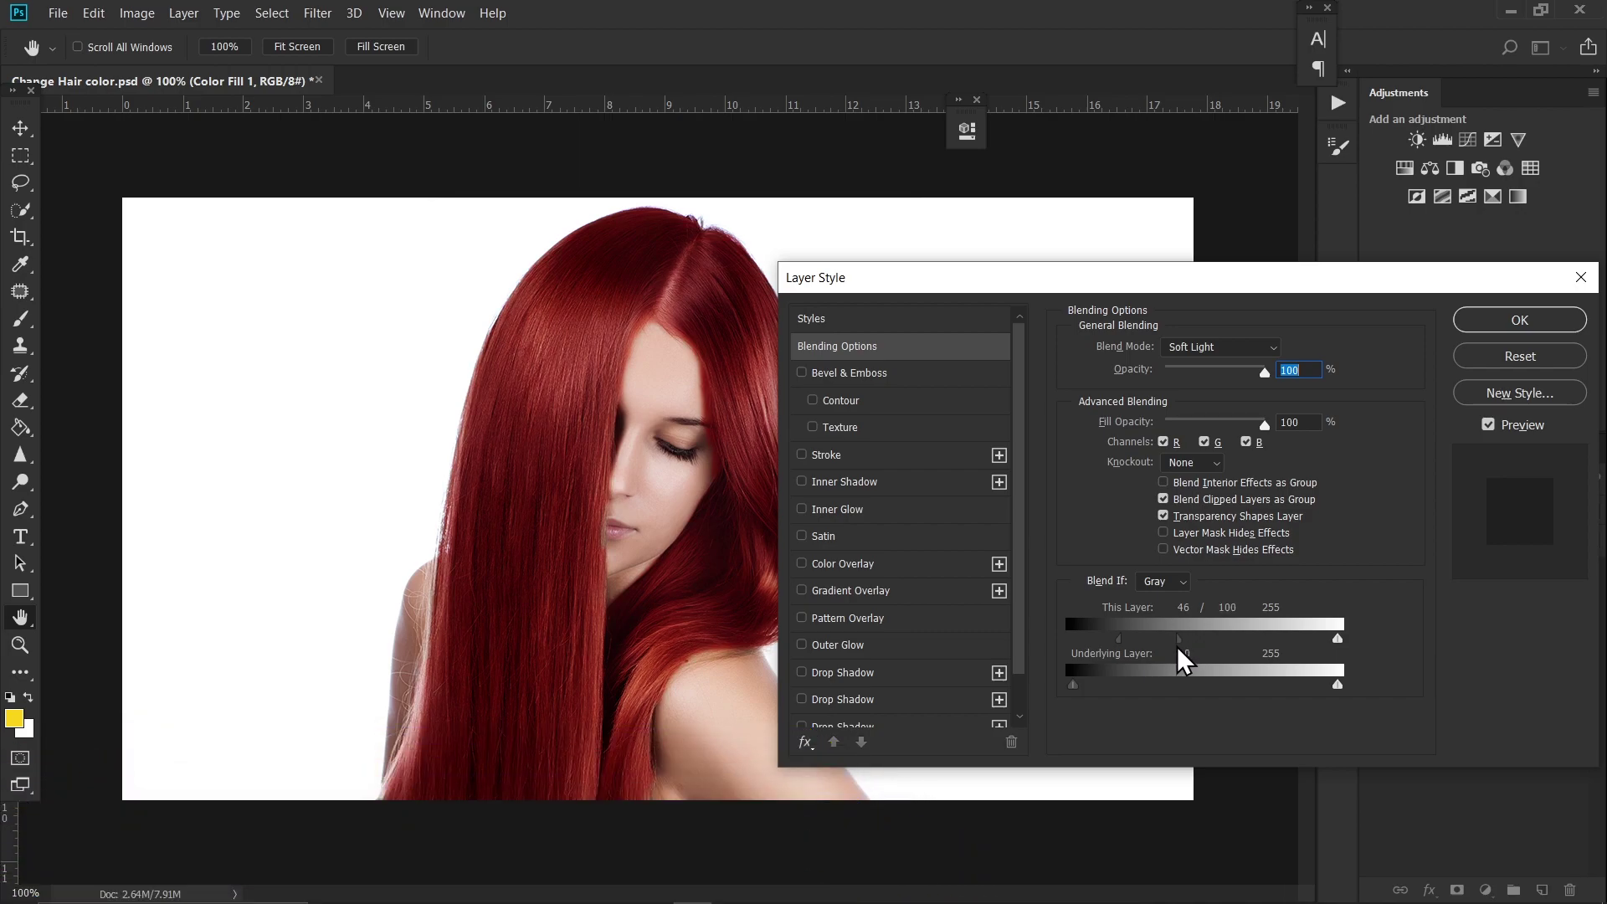
click(1498, 324)
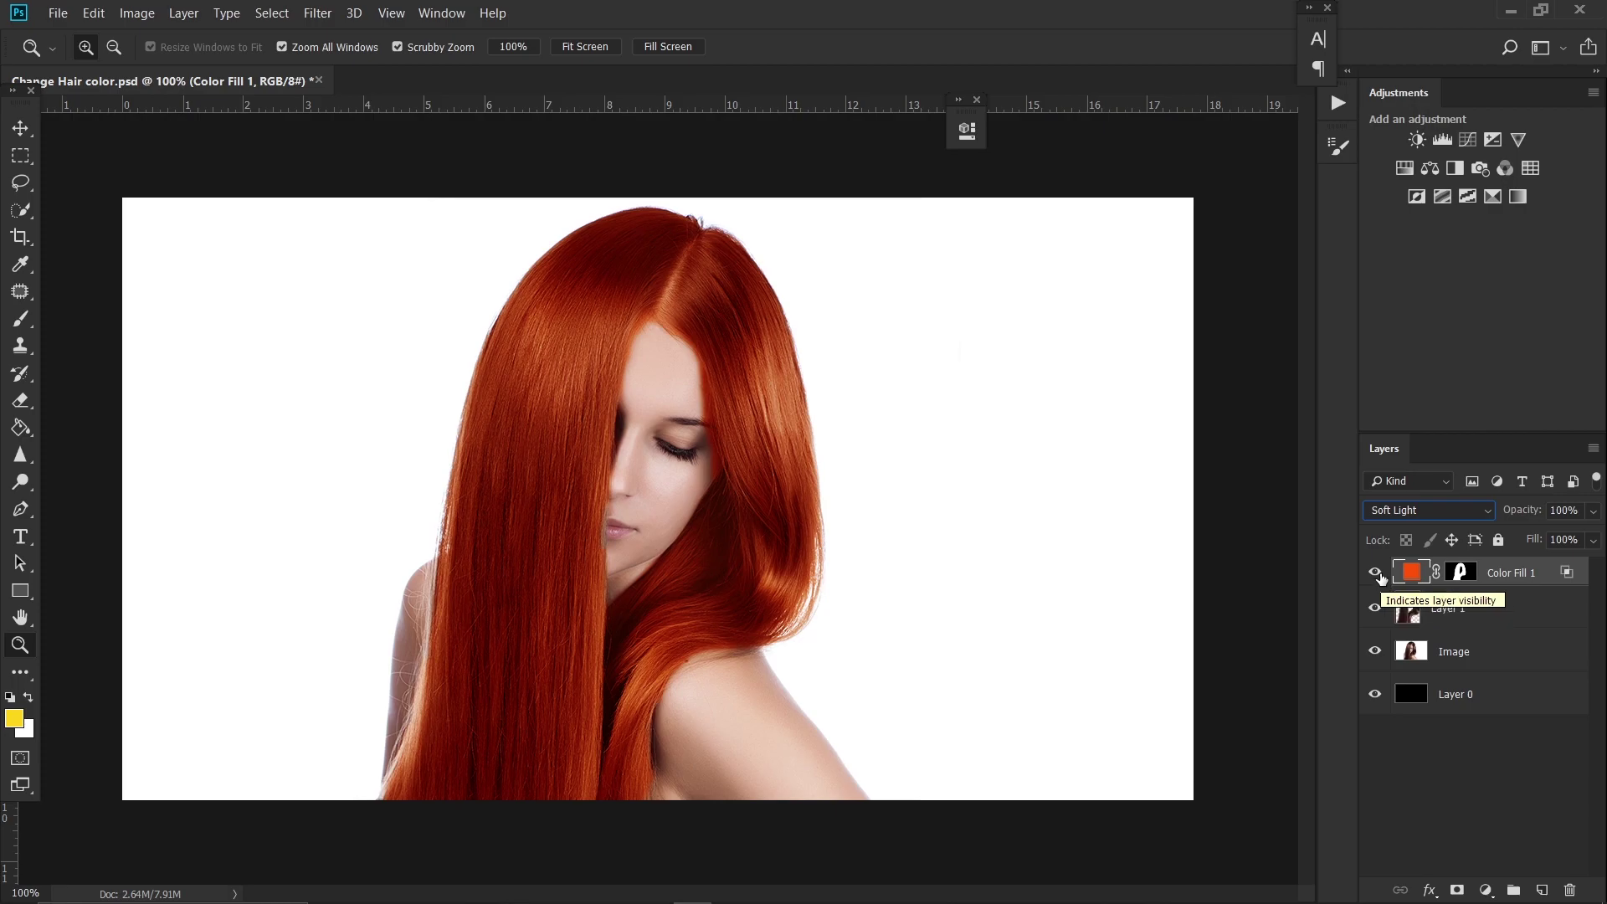
Hide Color Fill 1 and drop Layer 1's Hue/Saturation saturation to -100
click(1515, 617)
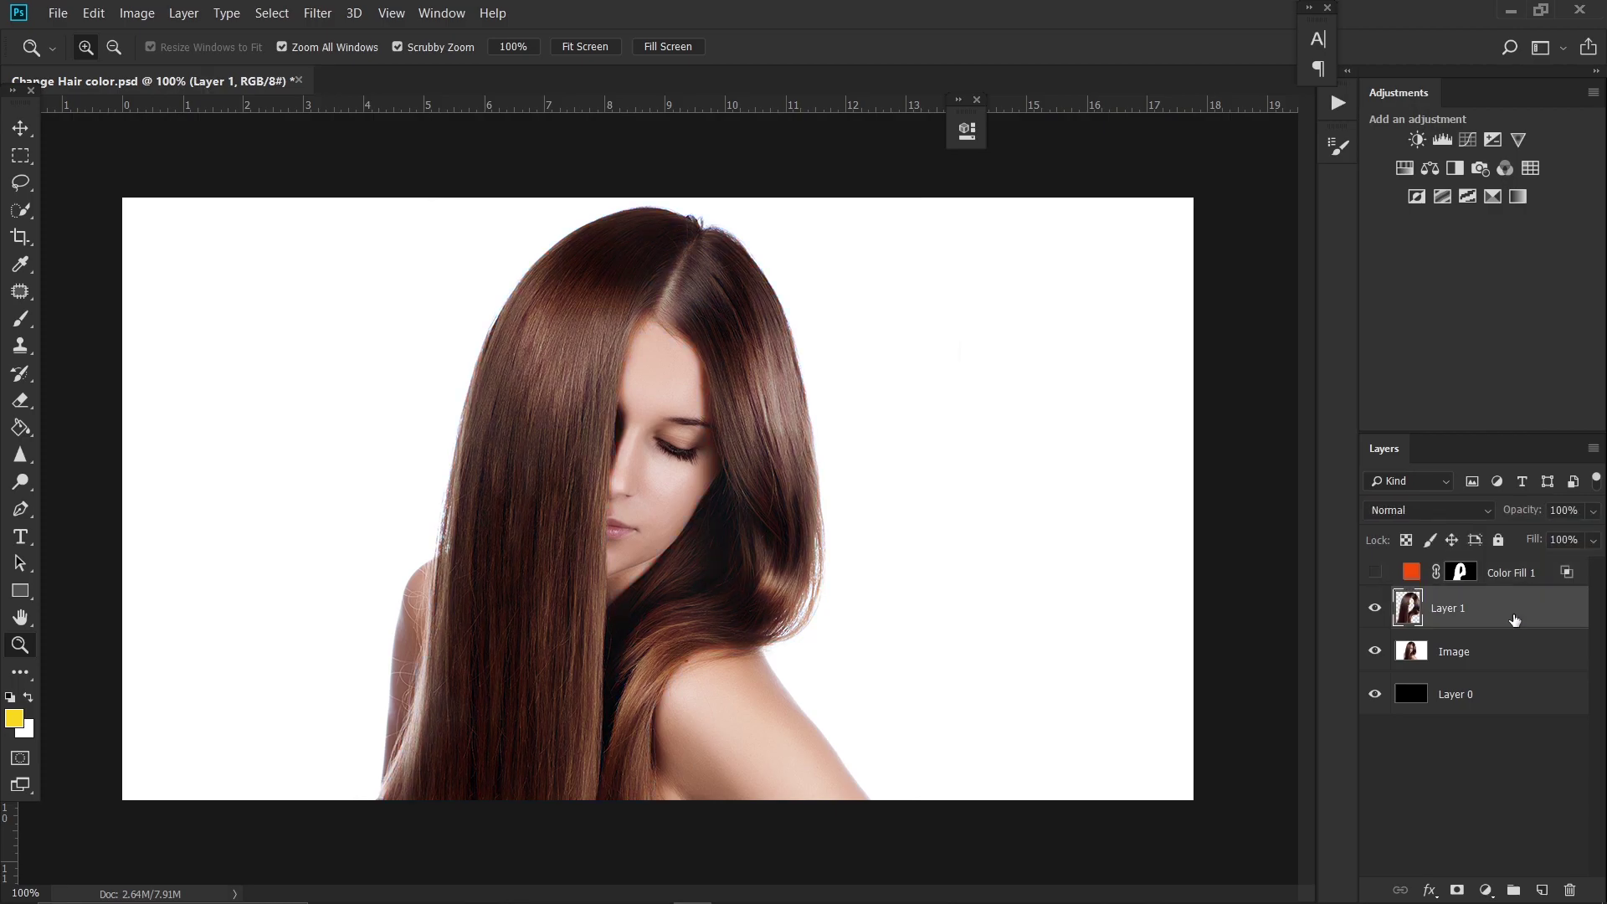
key(ctrl+u)
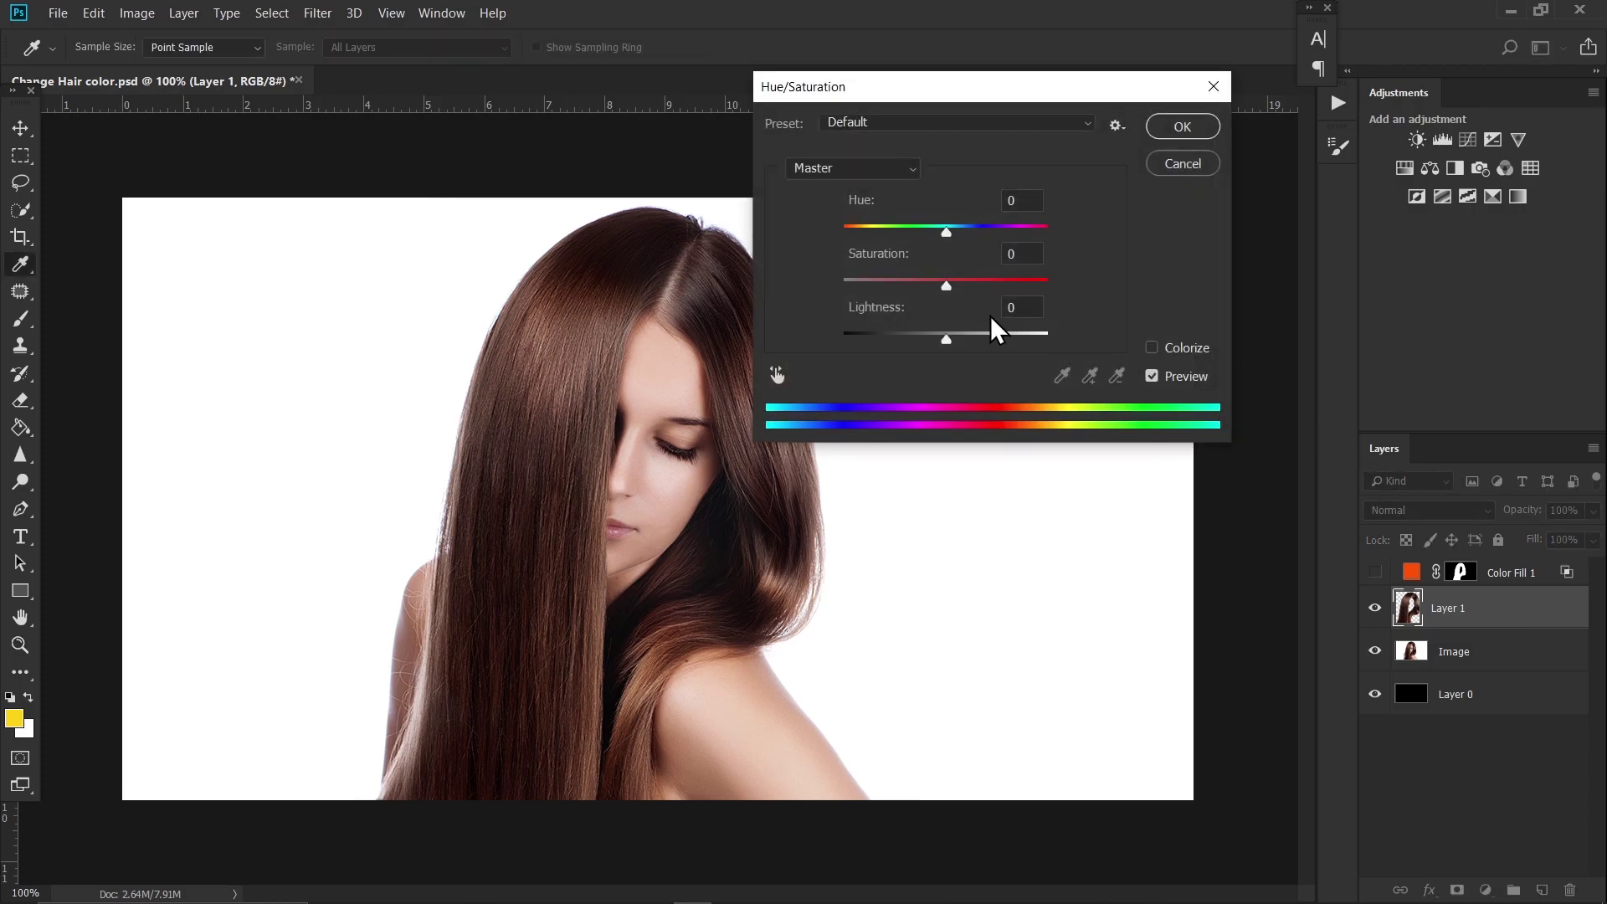
drag(945, 284, 845, 277)
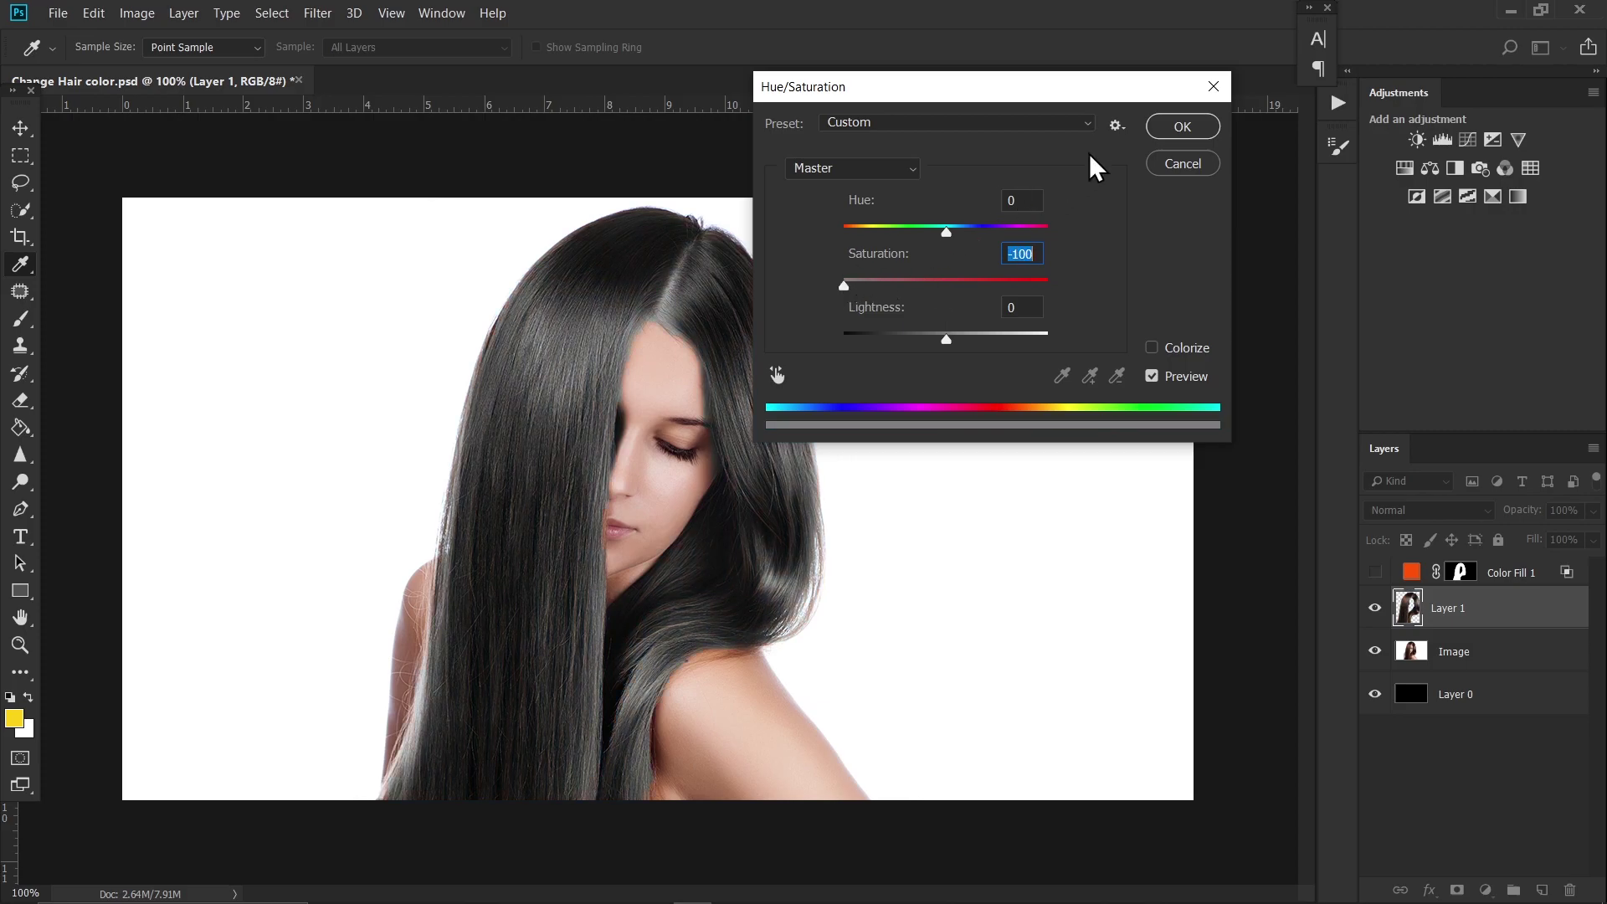